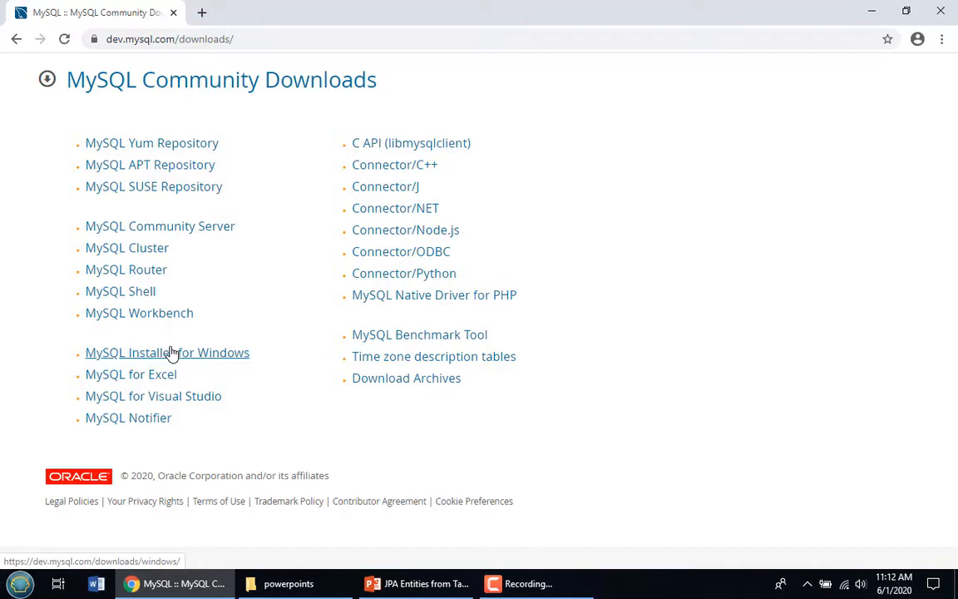
# Open the MySQL Installer for Windows 8.0.20 download page from Community Downloads
pyautogui.click(171, 353)
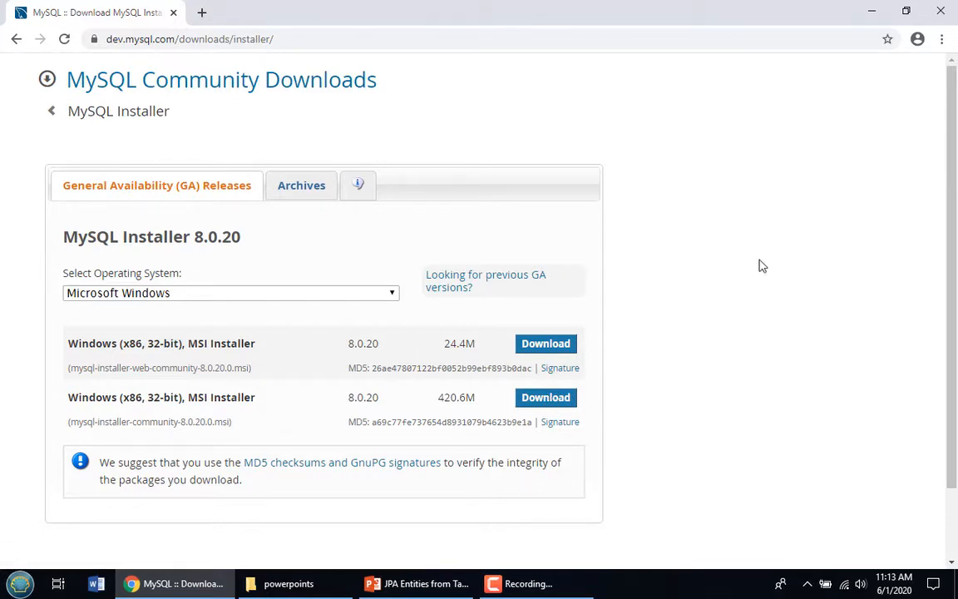
pyautogui.click(941, 38)
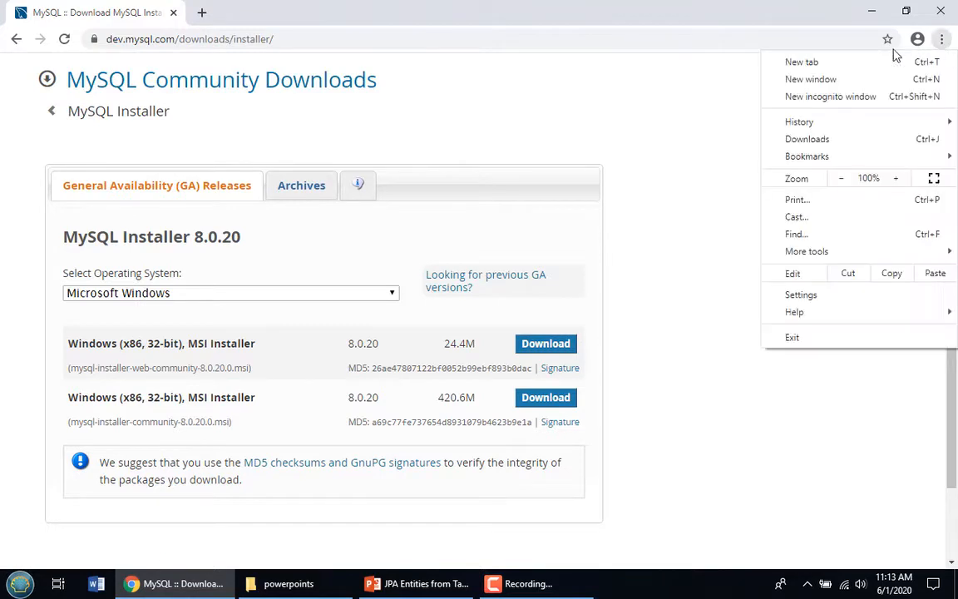
# From Chrome's downloads list, show mysql-installer-community-8.0.20.0.msi in the Downloads folder
pyautogui.click(827, 140)
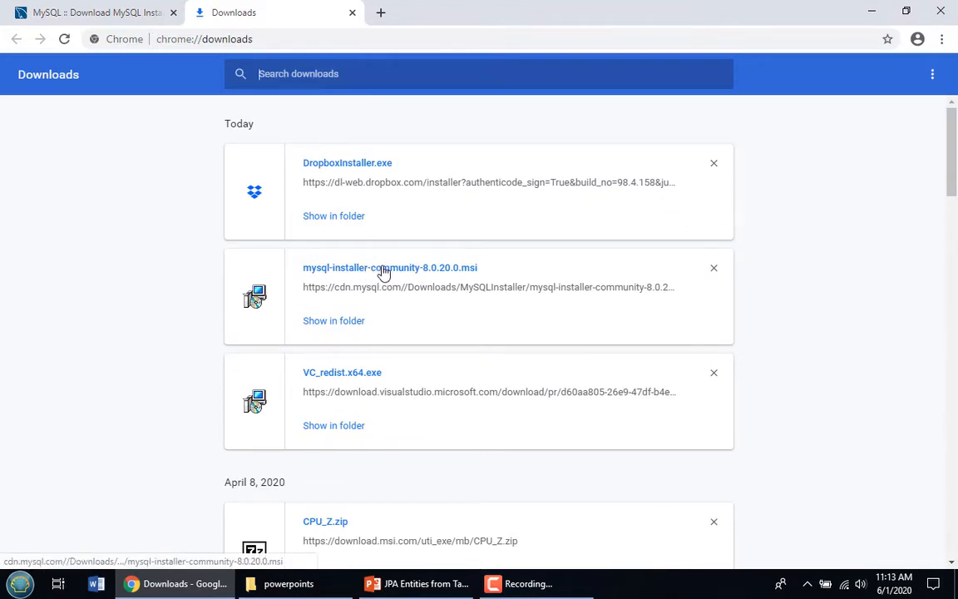
pyautogui.click(341, 324)
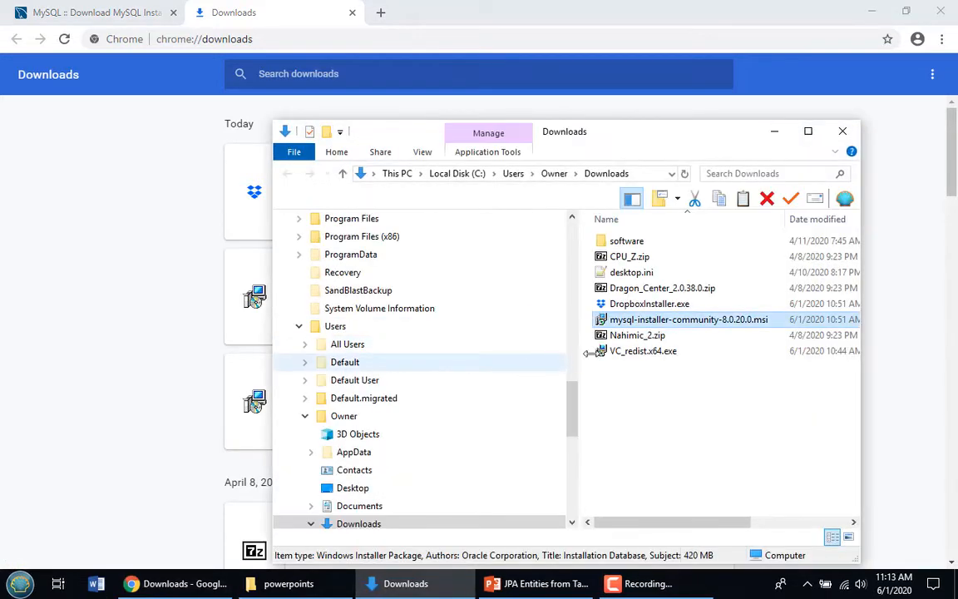
# Run mysql-installer-community-8.0.20.0.msi from the Downloads folder to launch MySQL Installer
pyautogui.doubleClick(643, 326)
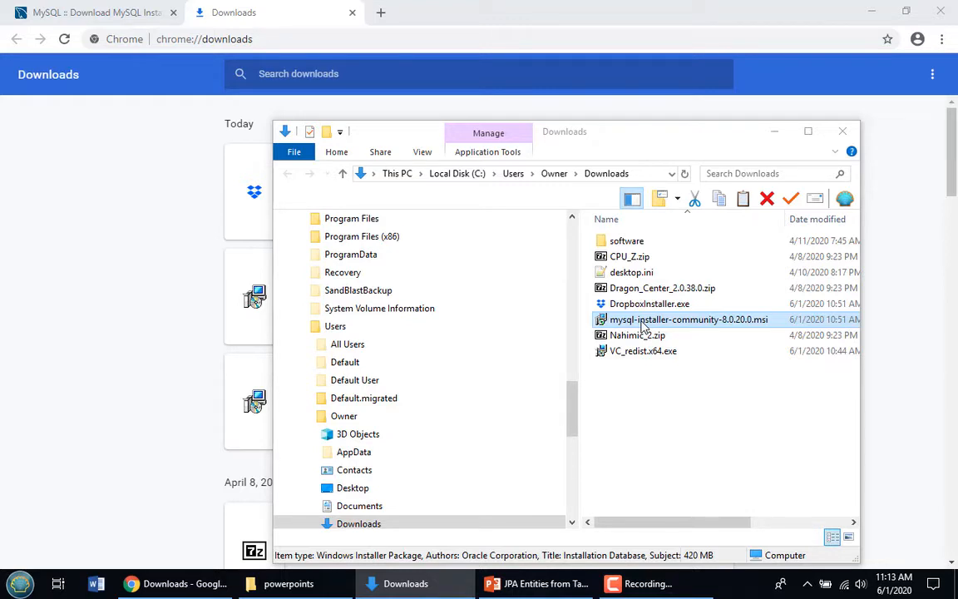
pyautogui.click(642, 326)
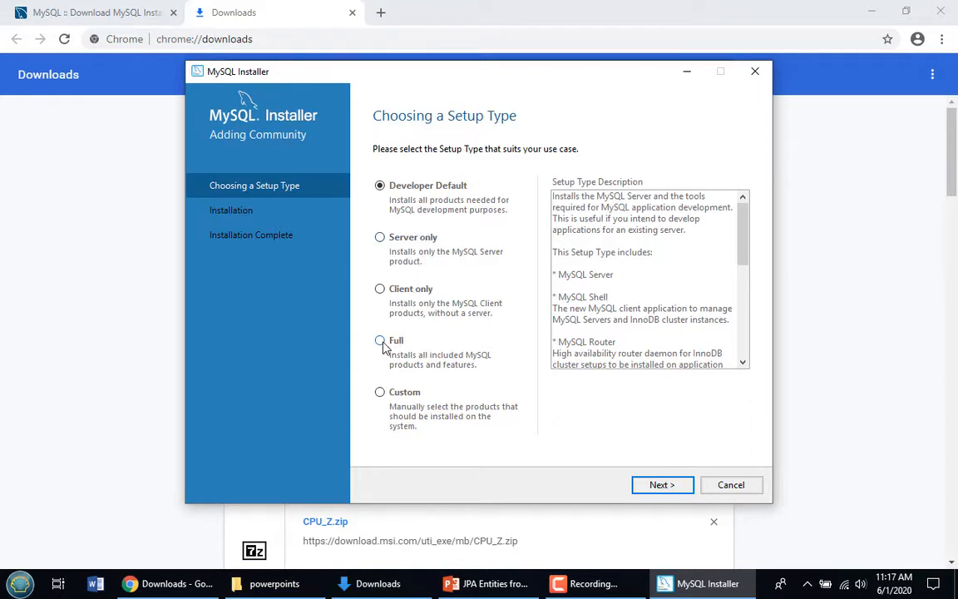
# Choose the Custom setup type and add MySQL Server 8.0.20 - X64 to the install list
pyautogui.click(380, 393)
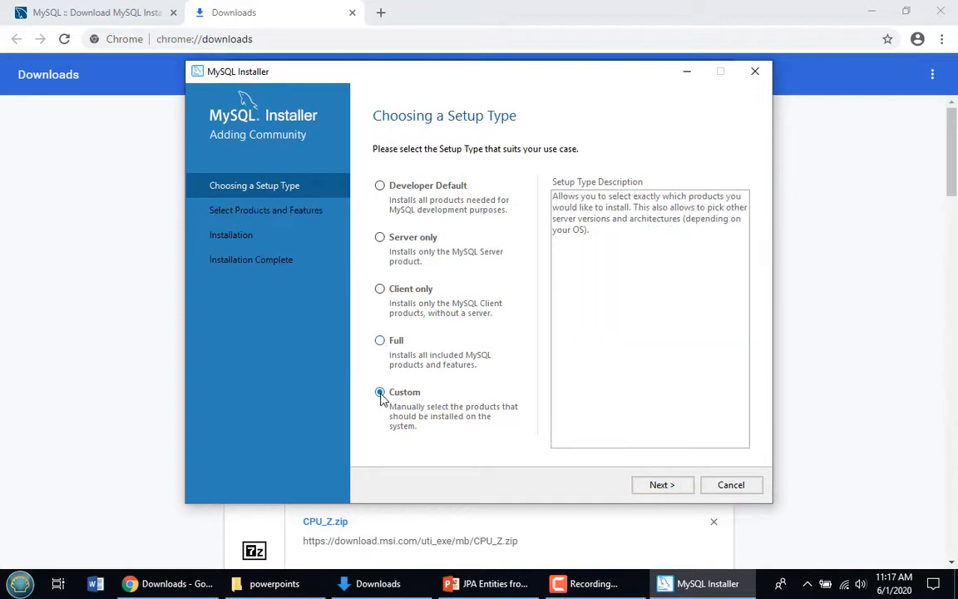
pyautogui.click(662, 486)
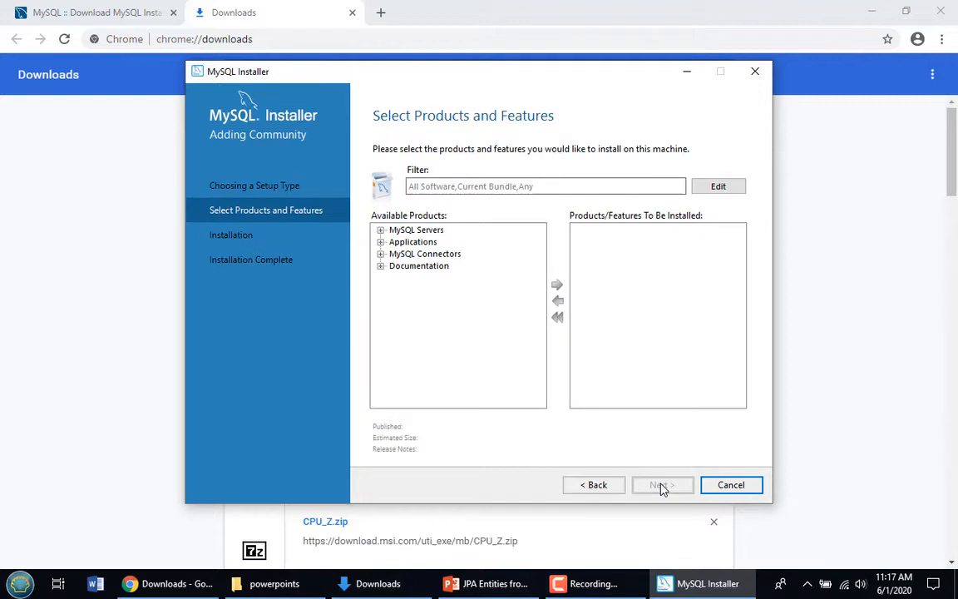
pyautogui.click(380, 230)
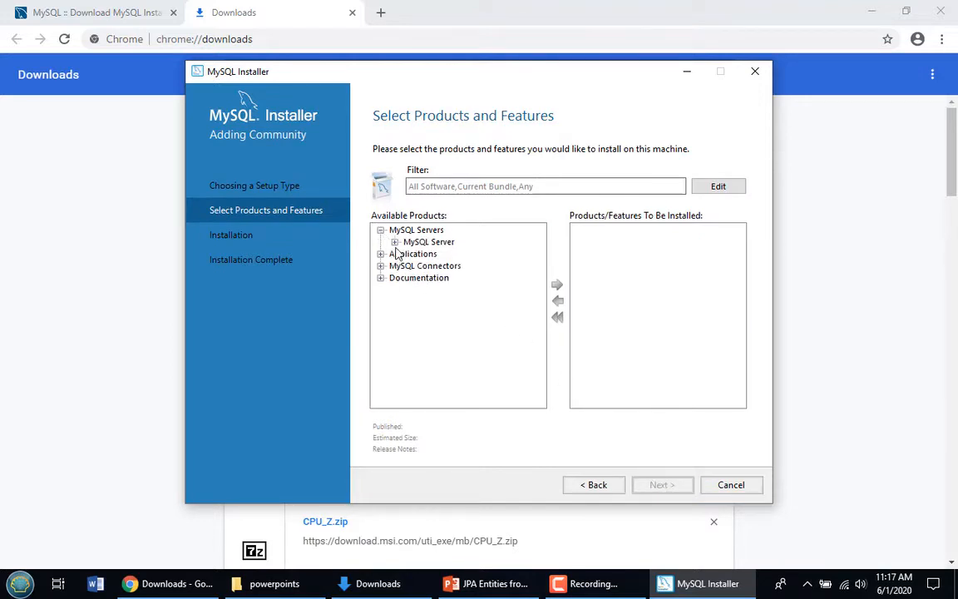
pyautogui.click(394, 242)
pyautogui.click(408, 254)
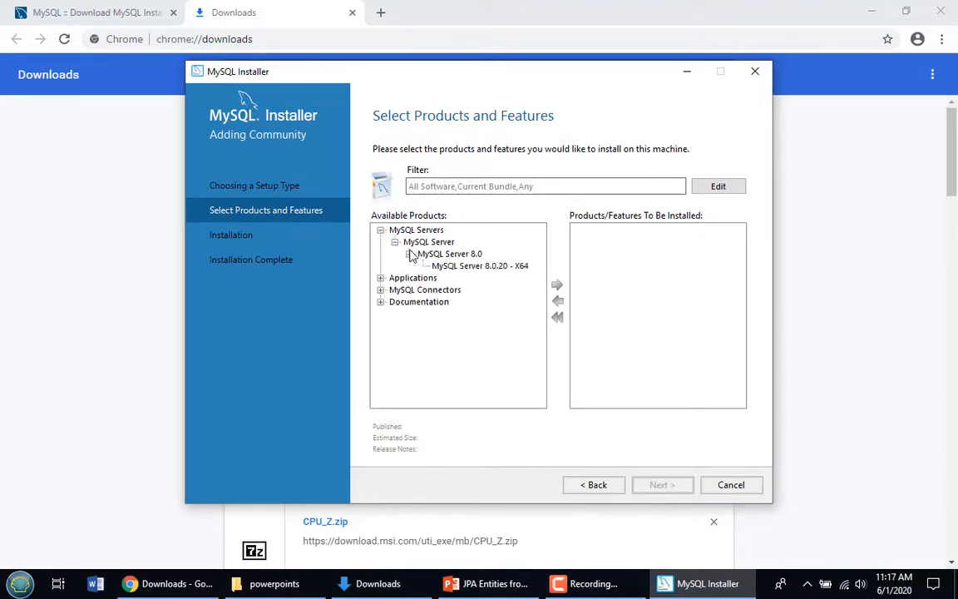
pyautogui.click(458, 266)
pyautogui.click(556, 285)
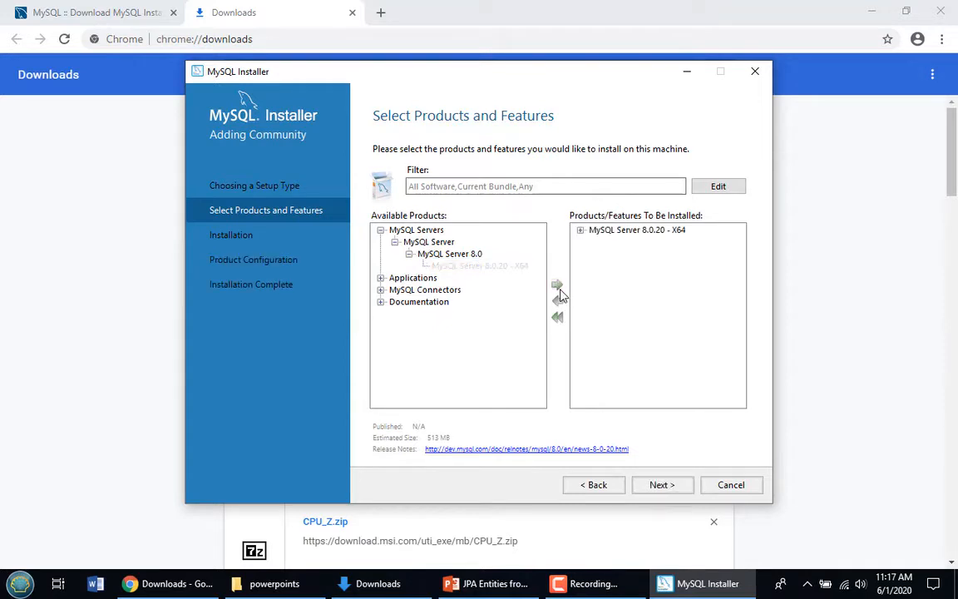
# Add MySQL Workbench 8.0.20 to the products to install
pyautogui.click(380, 278)
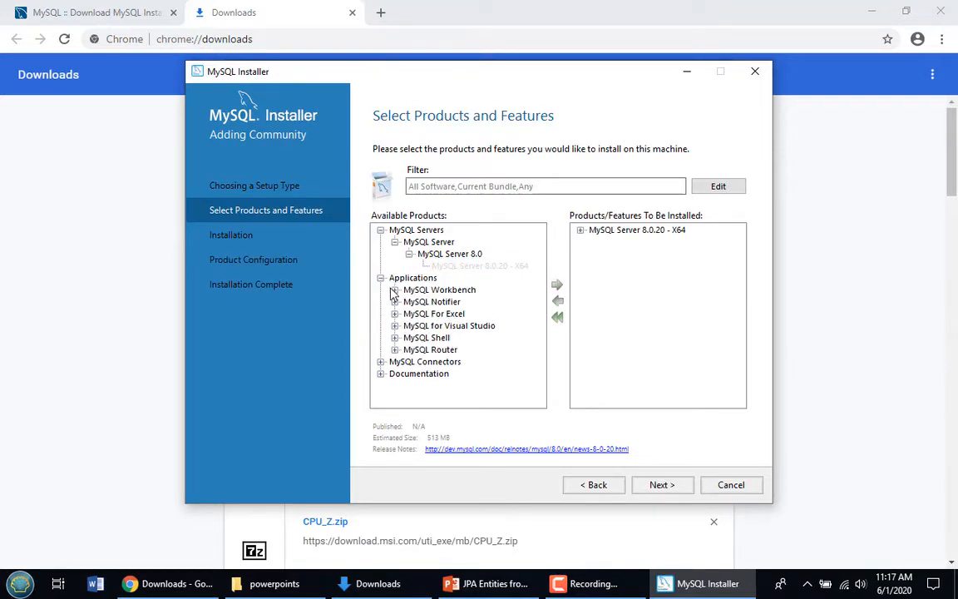
pyautogui.click(394, 289)
pyautogui.click(408, 301)
pyautogui.click(449, 314)
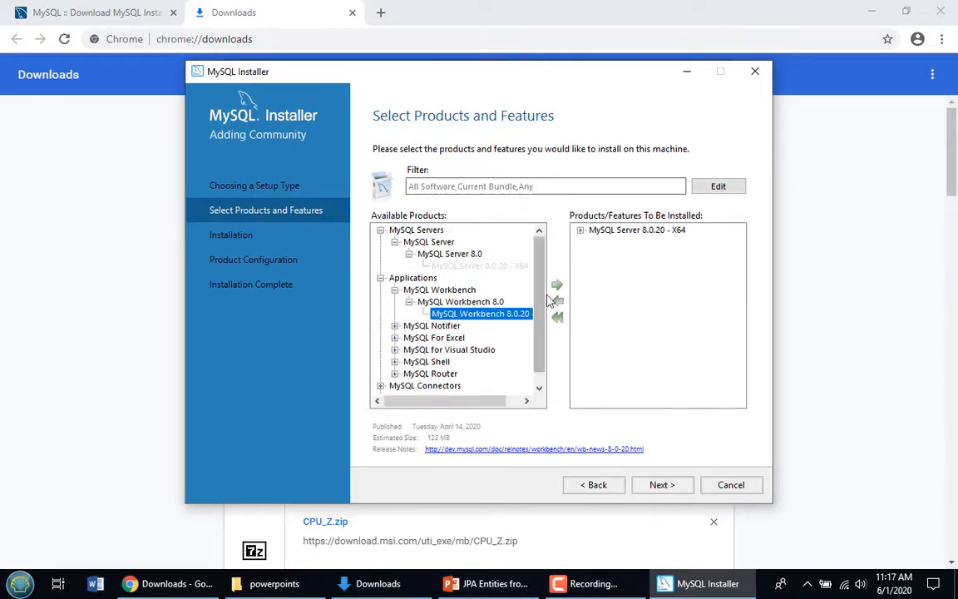
pyautogui.click(555, 286)
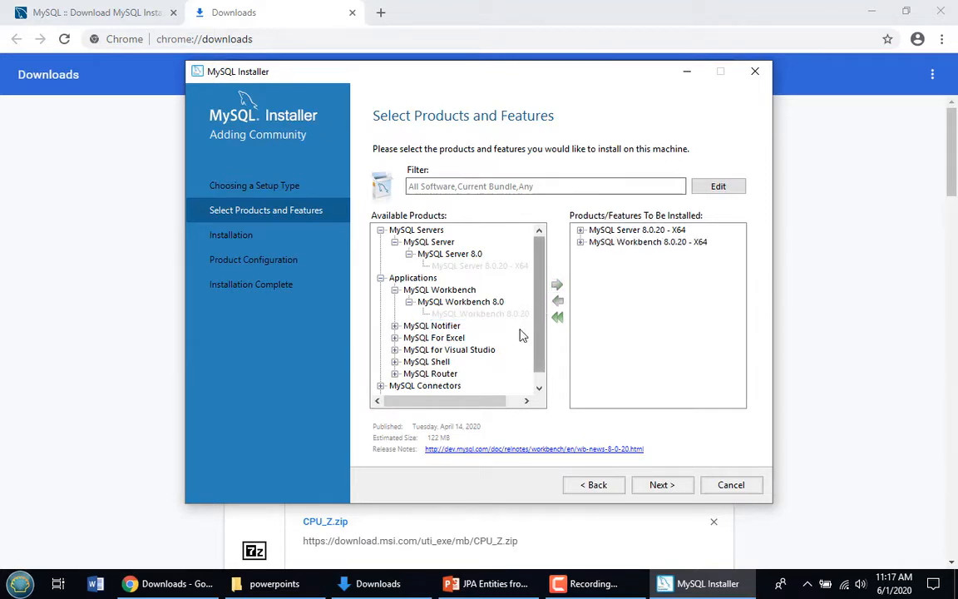
# Add MySQL Shell 8.0.20 - X64 to the products to install
pyautogui.click(426, 362)
pyautogui.click(394, 362)
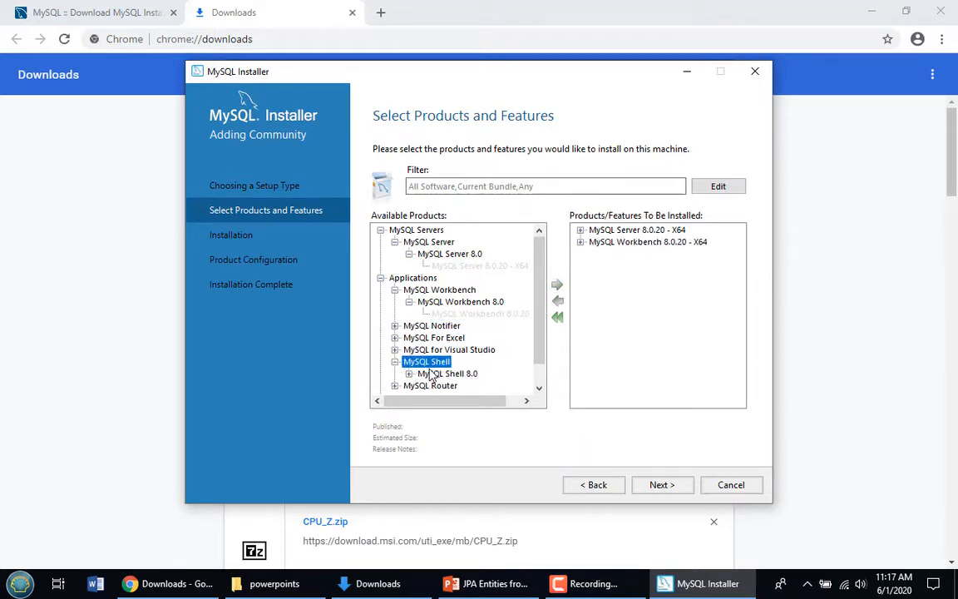
pyautogui.click(409, 373)
pyautogui.click(458, 386)
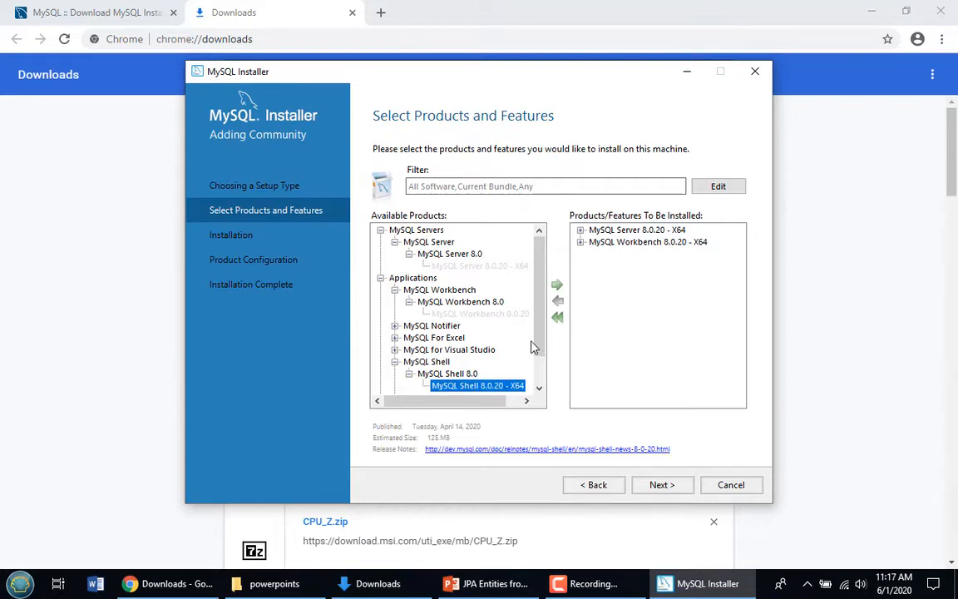
pyautogui.click(556, 284)
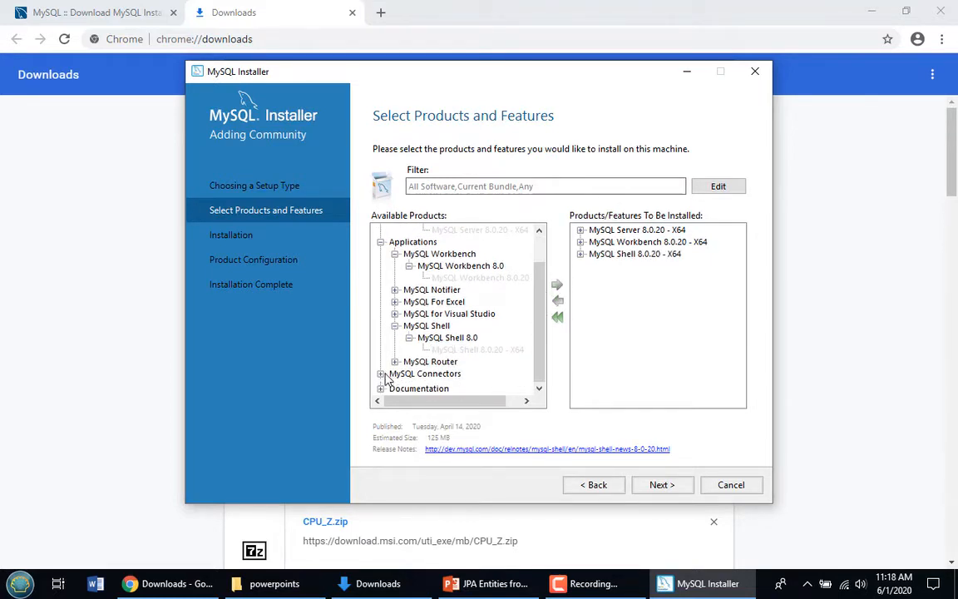
# Add Connector/J 8.0.20 - X86 to the products to install
pyautogui.click(380, 374)
pyautogui.click(422, 363)
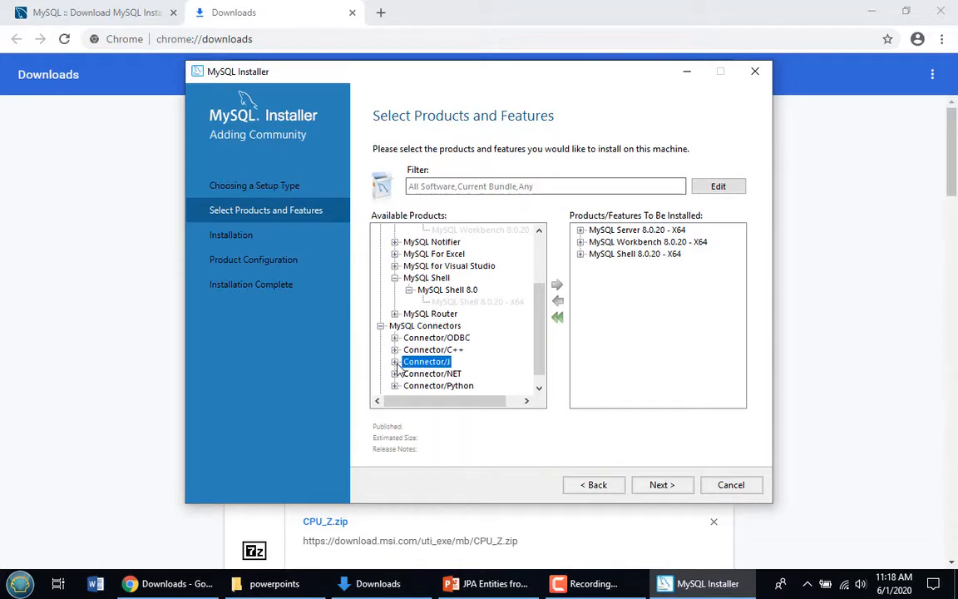
pyautogui.click(395, 362)
pyautogui.click(438, 373)
pyautogui.click(408, 374)
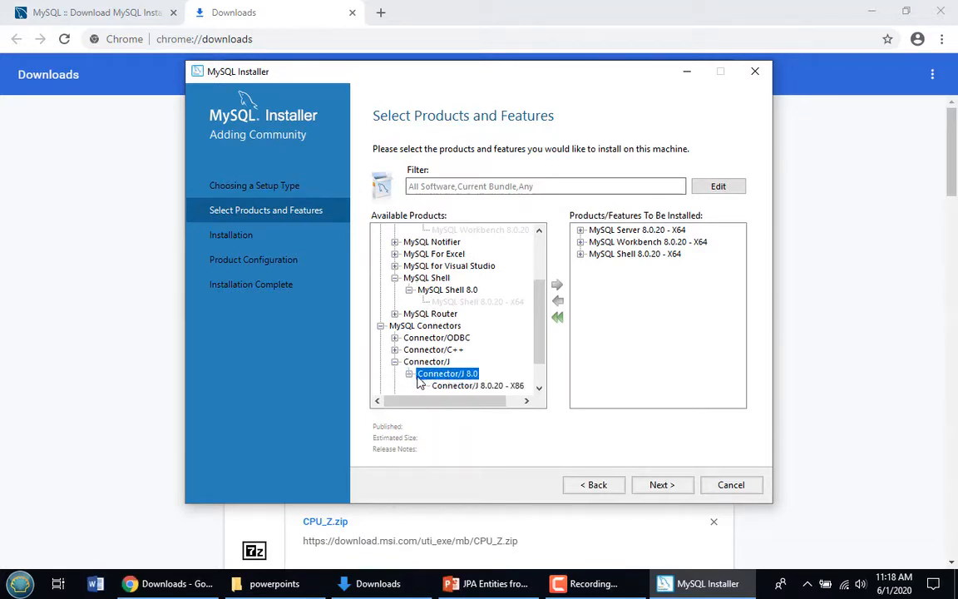
pyautogui.click(446, 385)
pyautogui.click(480, 386)
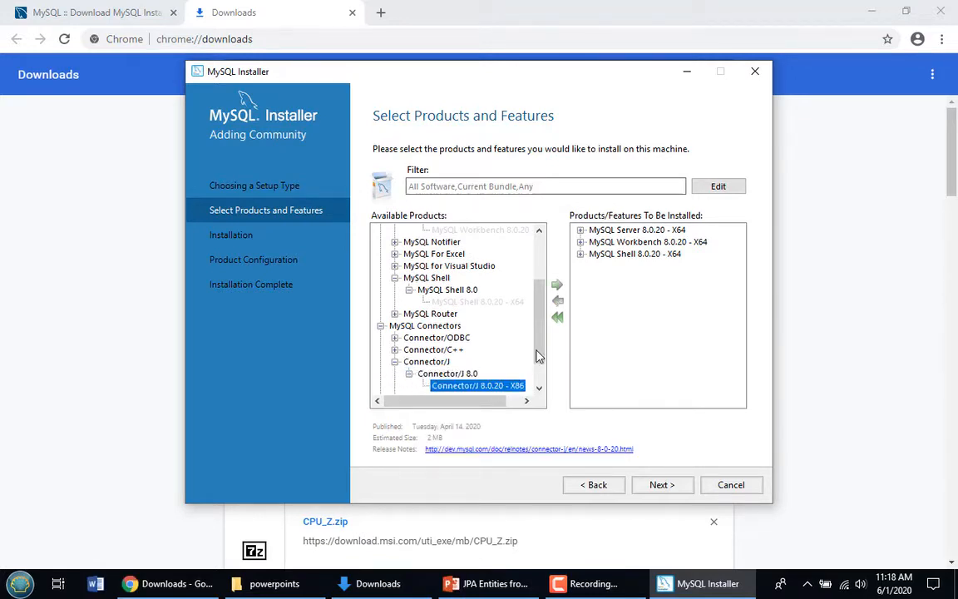
pyautogui.click(558, 288)
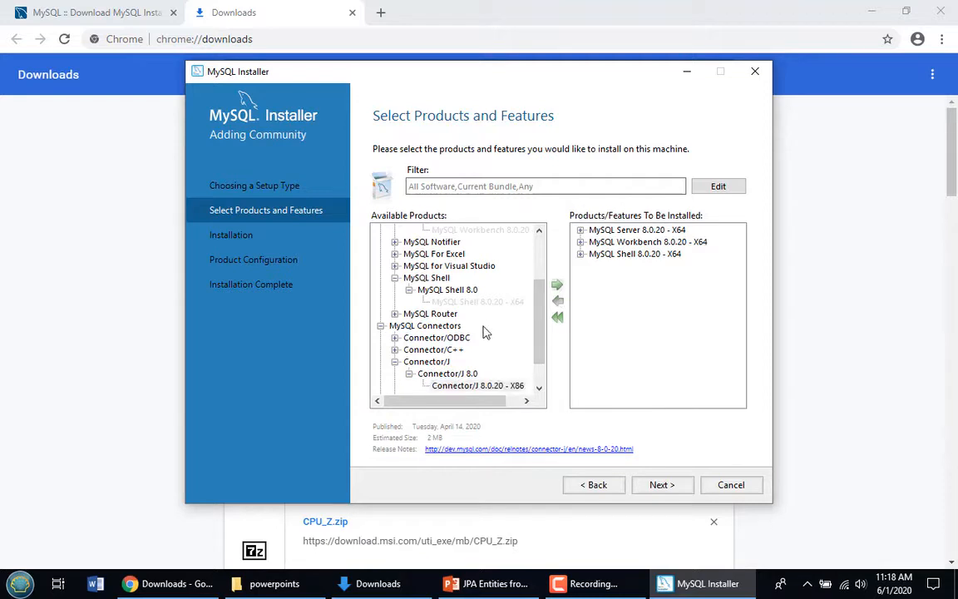
# Select MySQL Server 8.0.20 - X64 in the install list and open its Advanced Options
pyautogui.click(380, 326)
pyautogui.click(408, 386)
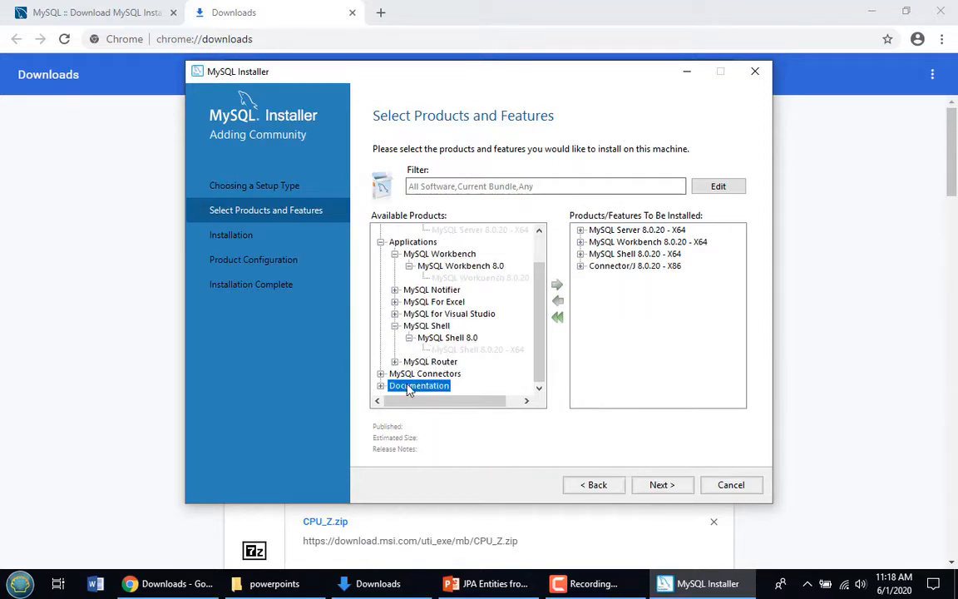
pyautogui.click(380, 385)
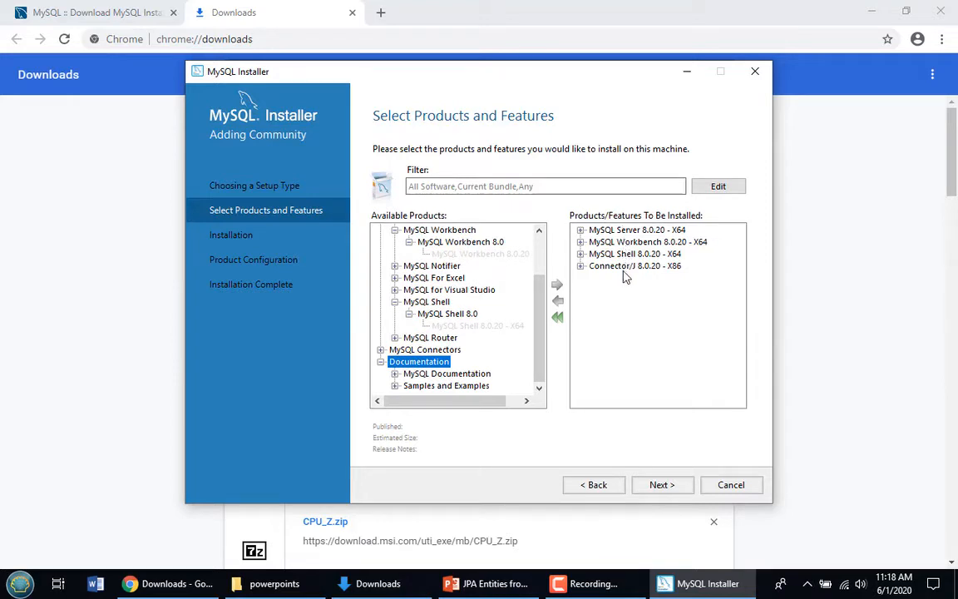
pyautogui.click(625, 231)
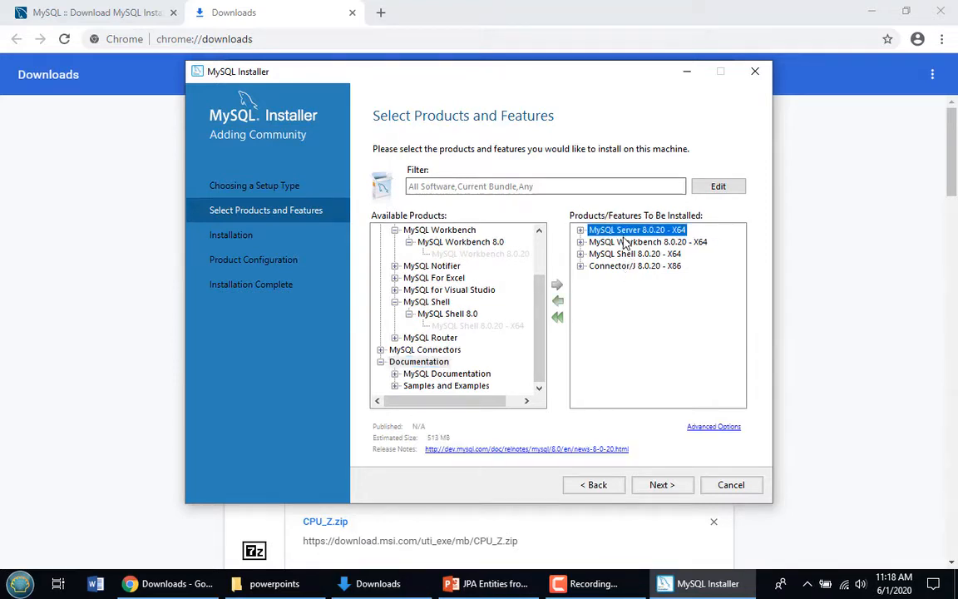
pyautogui.click(715, 428)
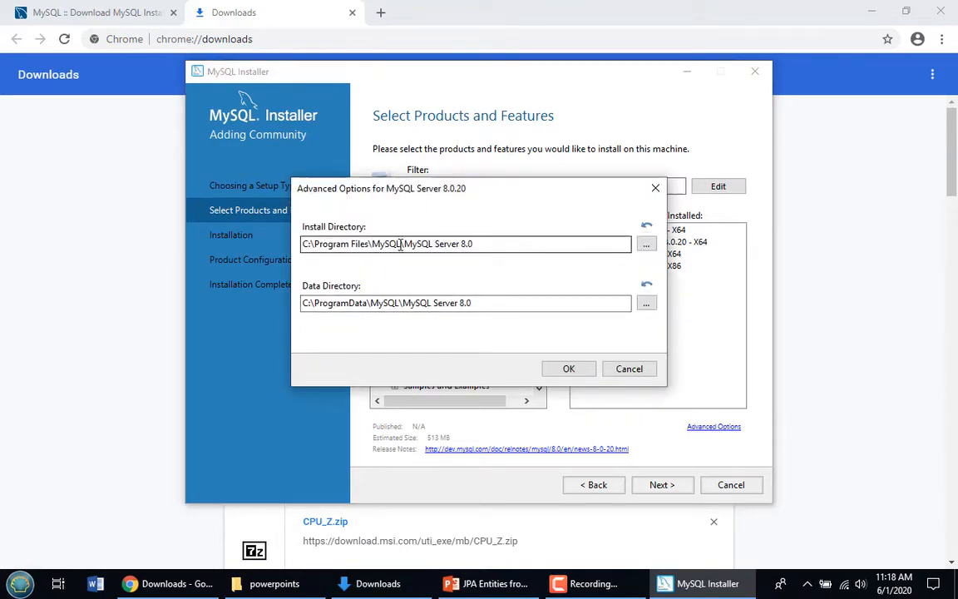
# Change MySQL Server's install and data directories to C:\_mysql\MySQL Server 8.0
pyautogui.moveTo(402, 243); pyautogui.dragTo(316, 243)
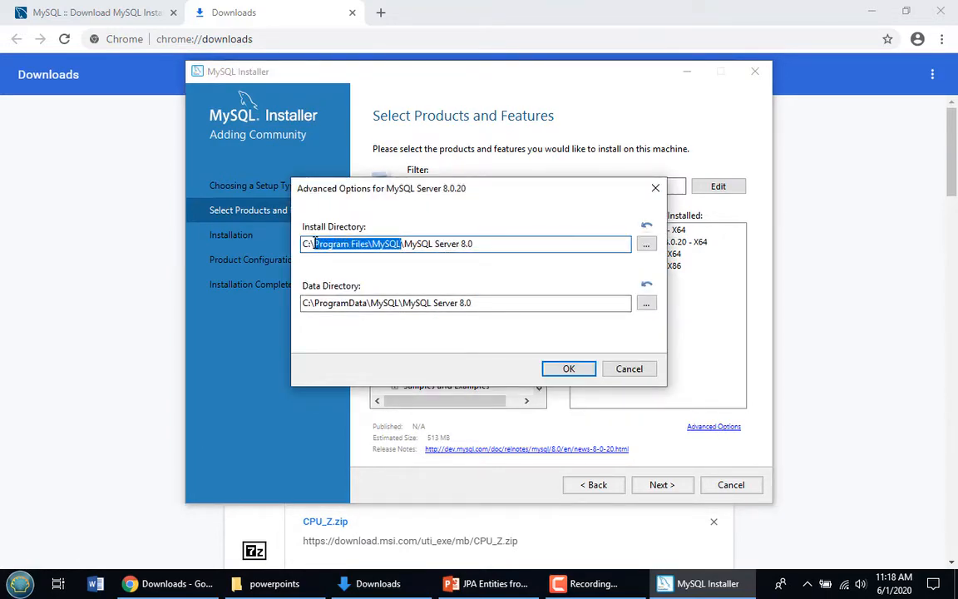
pyautogui.write('_my')
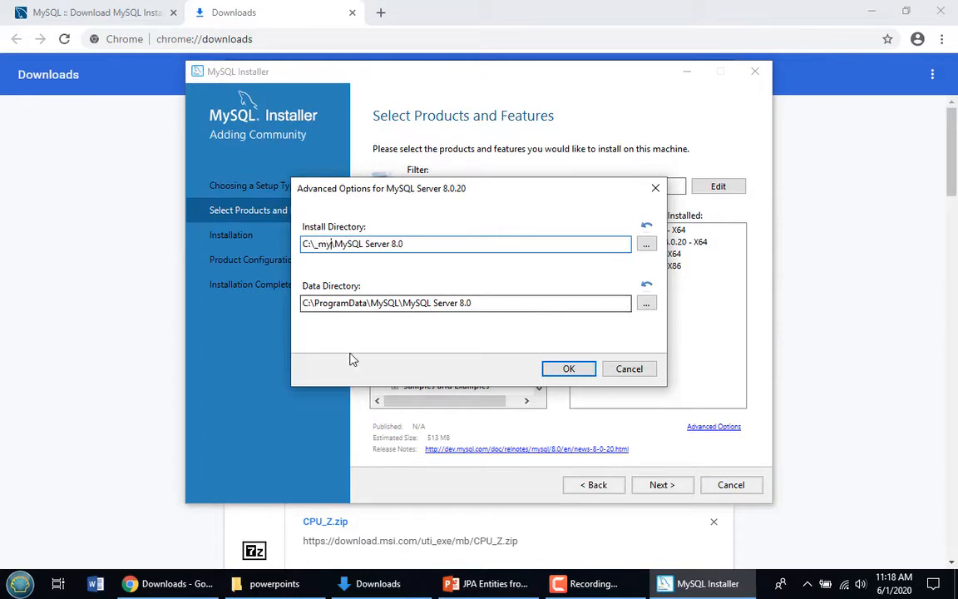
pyautogui.write('sql')
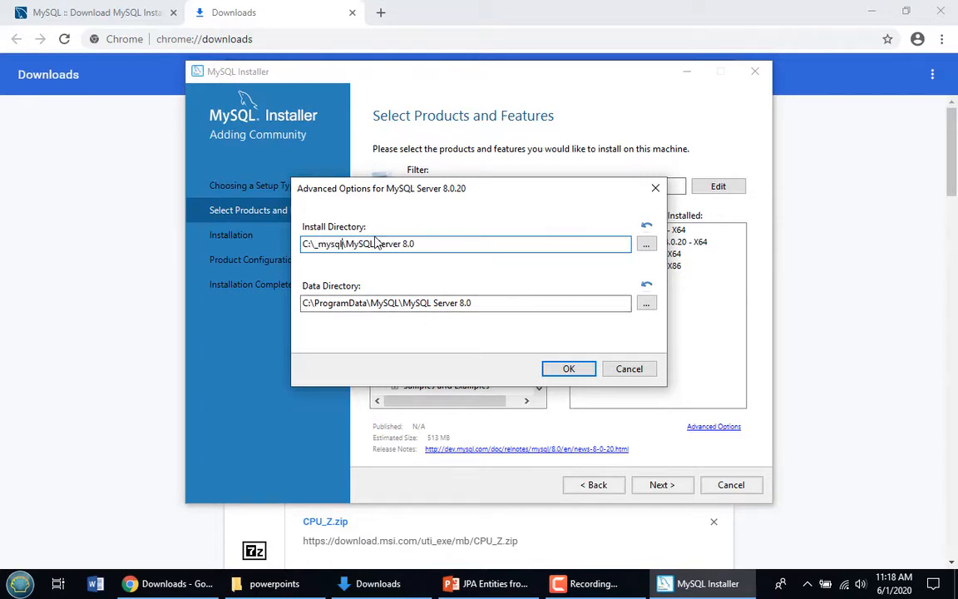
pyautogui.moveTo(341, 244); pyautogui.dragTo(316, 246)
pyautogui.hotkey('ctrl', 'c')
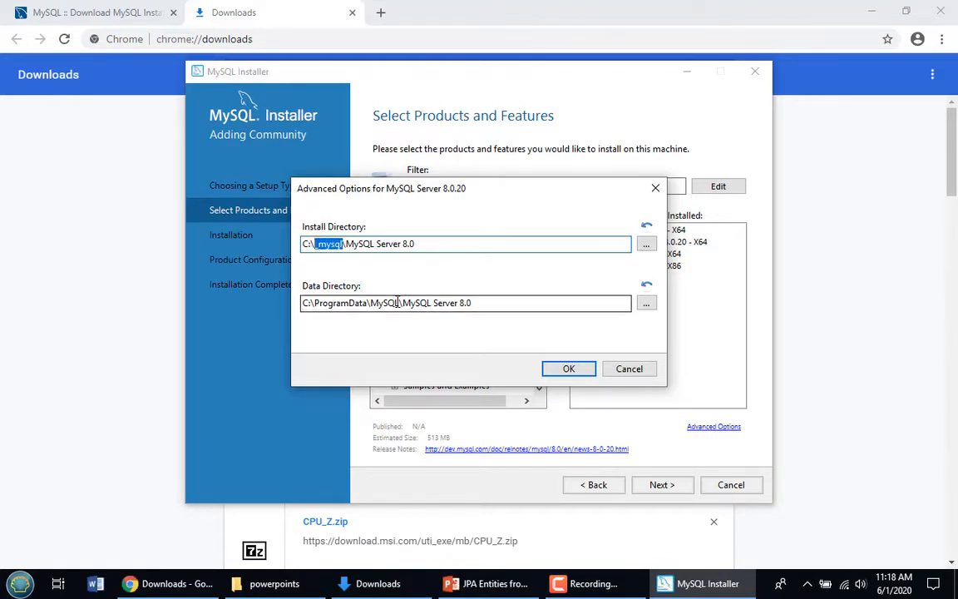
pyautogui.moveTo(401, 304); pyautogui.dragTo(317, 306)
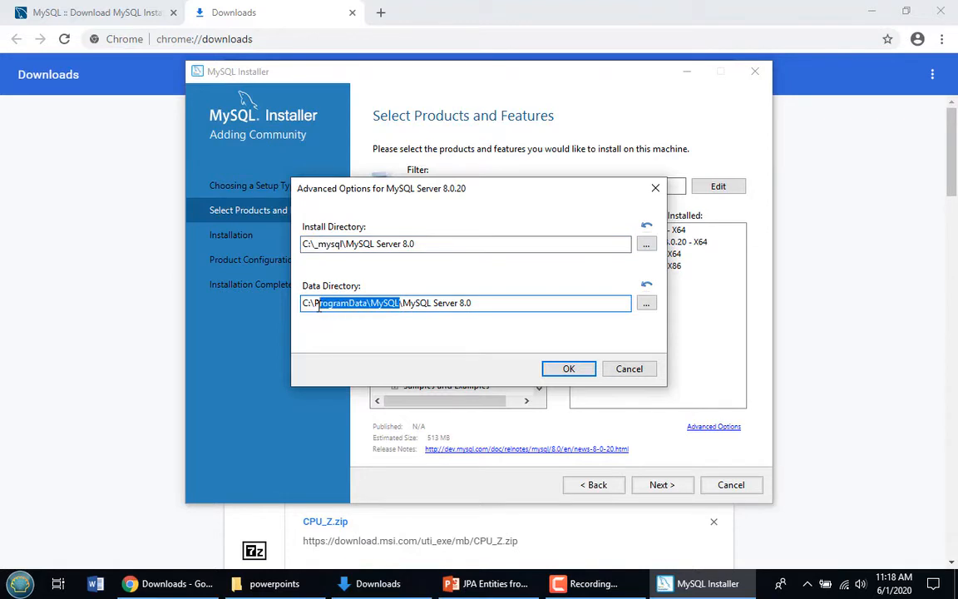
pyautogui.hotkey('ctrl', 'v')
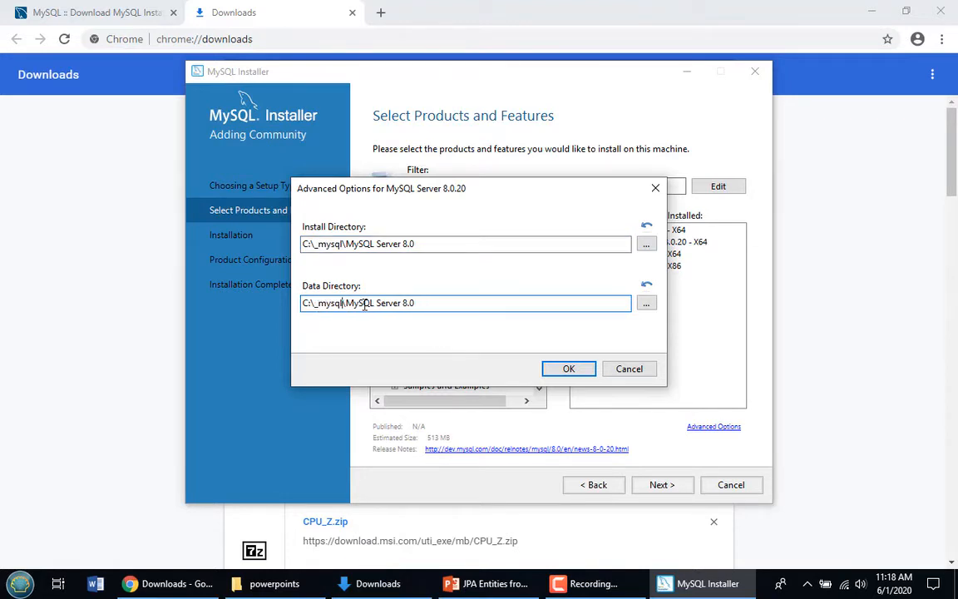
pyautogui.click(569, 369)
pyautogui.click(598, 241)
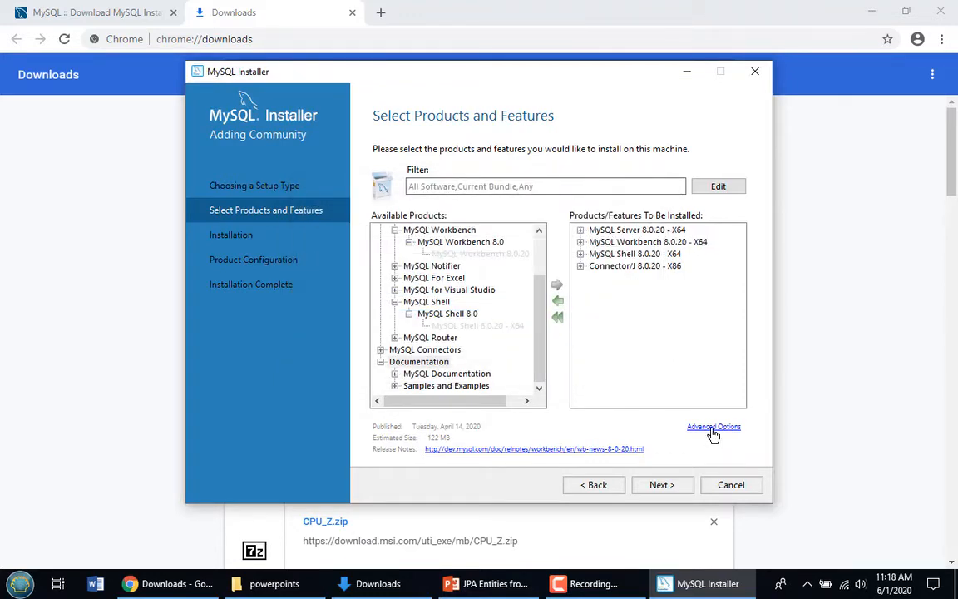
# Move MySQL Workbench's install directory from Program Files\MySQL to C:\_mysql
pyautogui.click(713, 427)
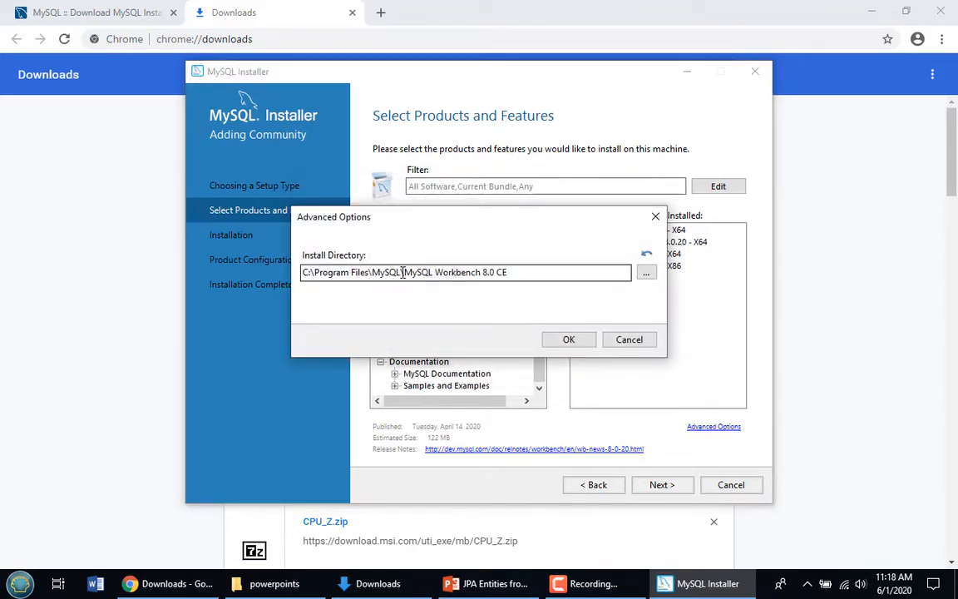
pyautogui.moveTo(402, 272); pyautogui.dragTo(327, 274)
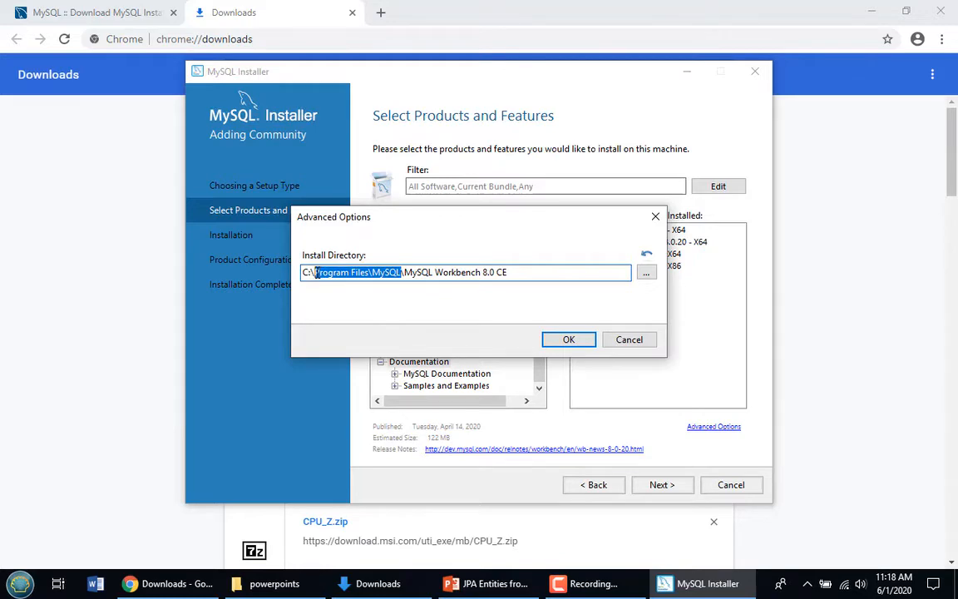
pyautogui.write('_mysql')
pyautogui.click(578, 342)
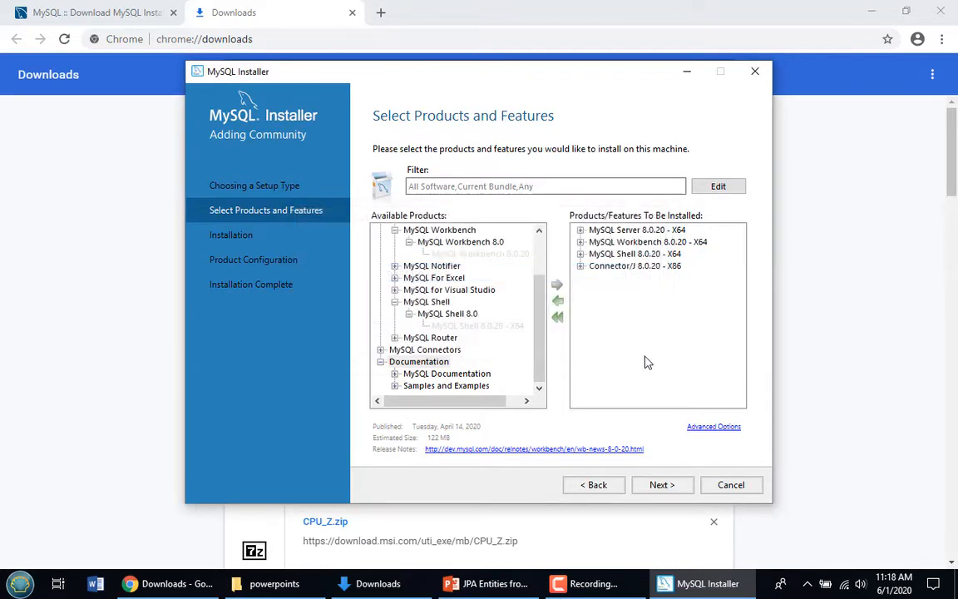
# Move MySQL Shell's install directory from Program Files\MySQL to C:\_mysql
pyautogui.click(626, 252)
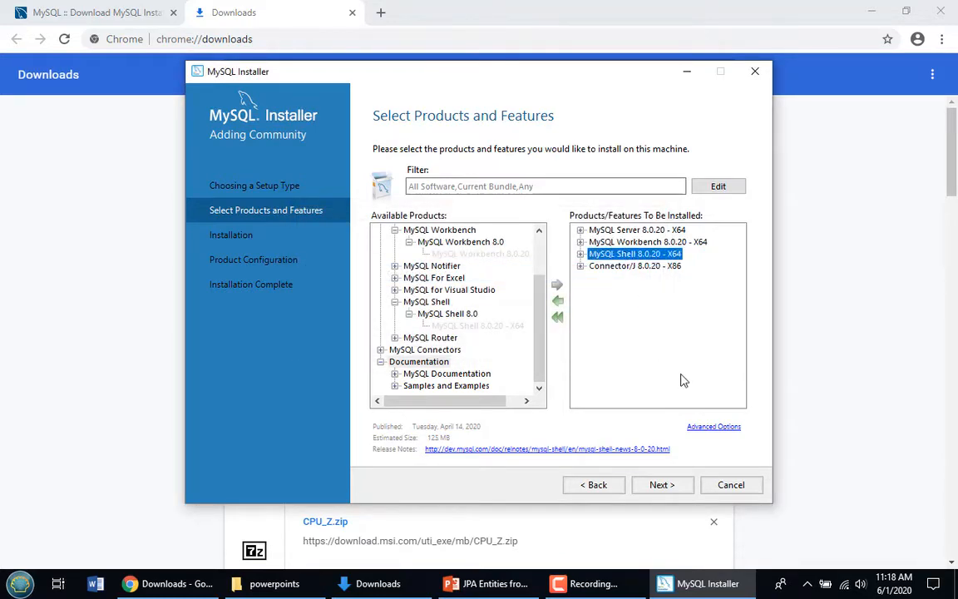
pyautogui.click(712, 429)
pyautogui.click(402, 271)
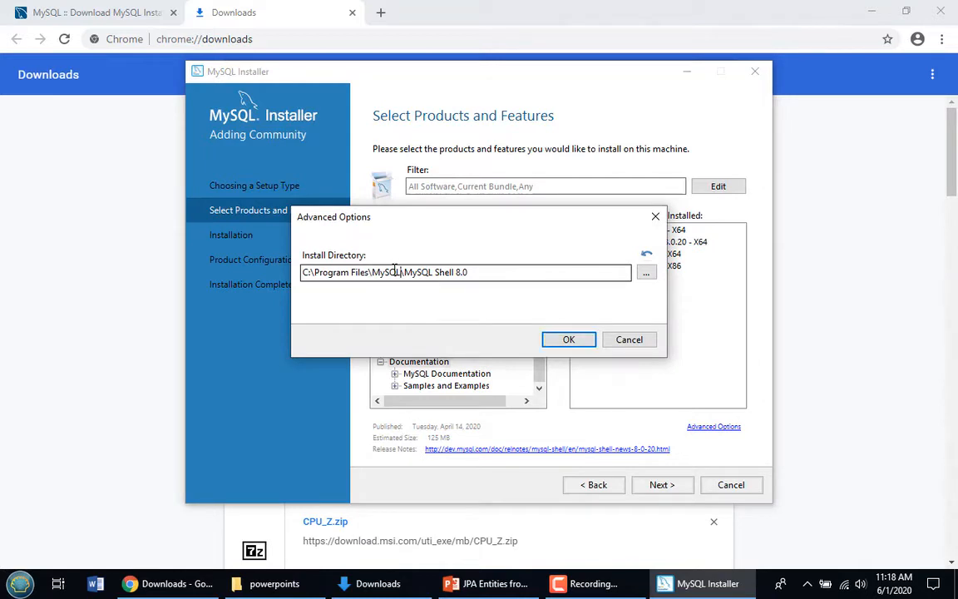
pyautogui.moveTo(399, 272); pyautogui.dragTo(314, 273)
pyautogui.write('_mysql')
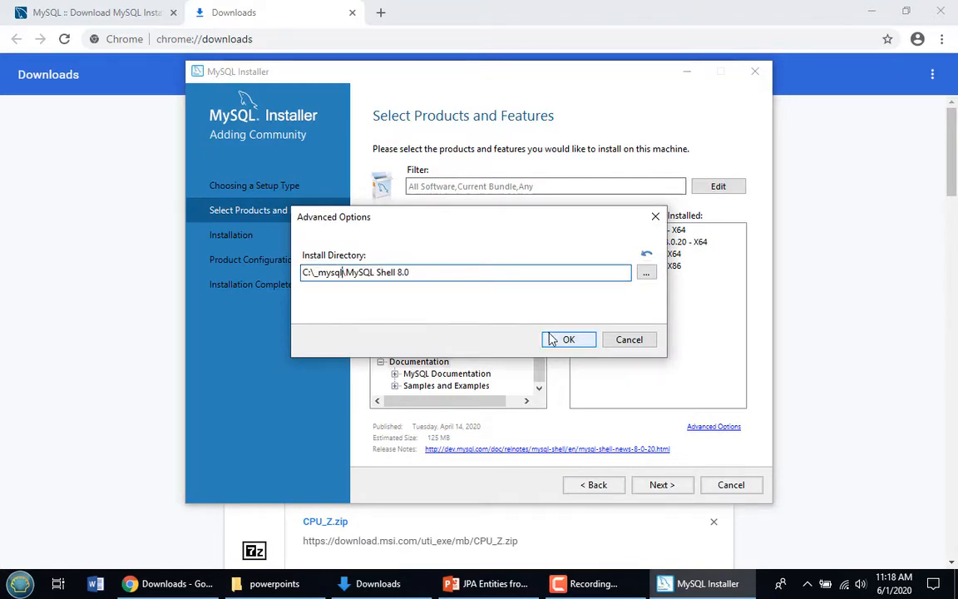
pyautogui.click(564, 339)
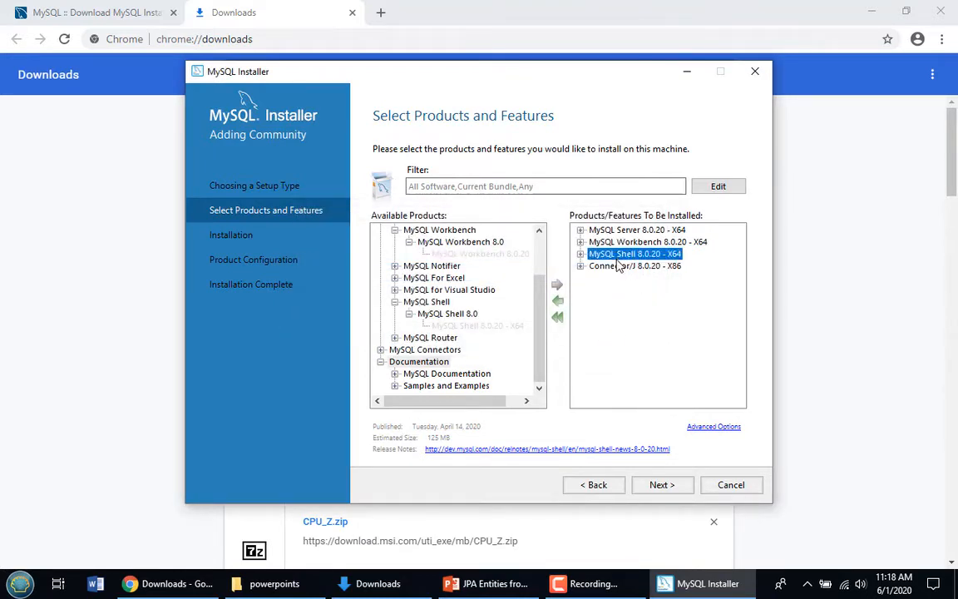
# Change Connector/J's install path to begin with C:\_mysql
pyautogui.click(625, 266)
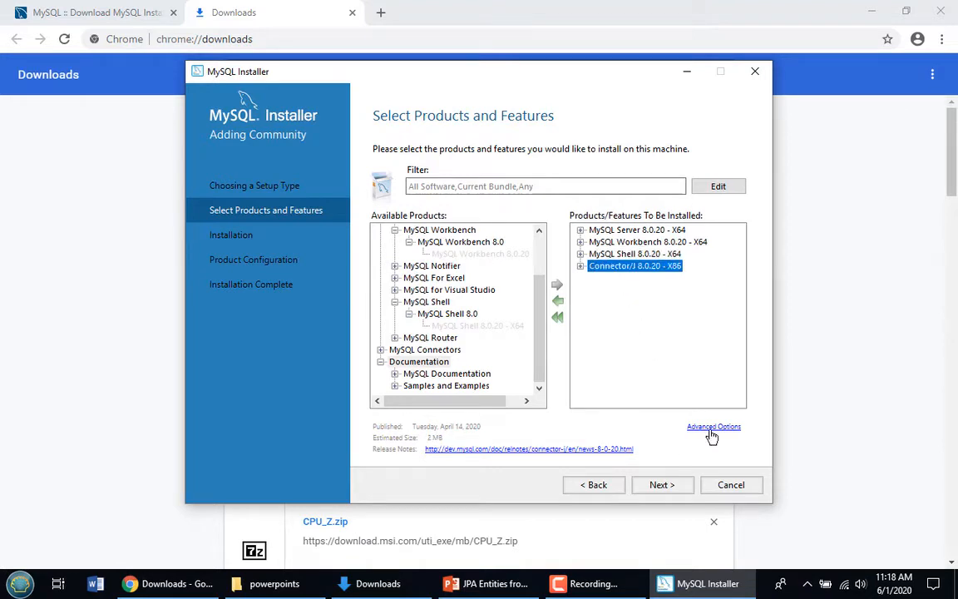
pyautogui.click(713, 426)
pyautogui.click(402, 273)
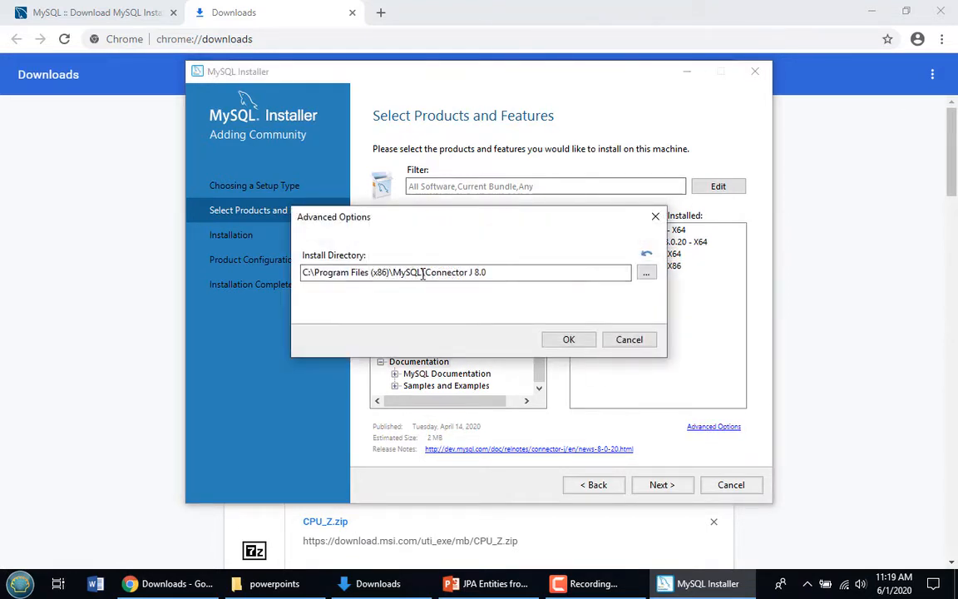
pyautogui.moveTo(422, 273); pyautogui.dragTo(303, 273)
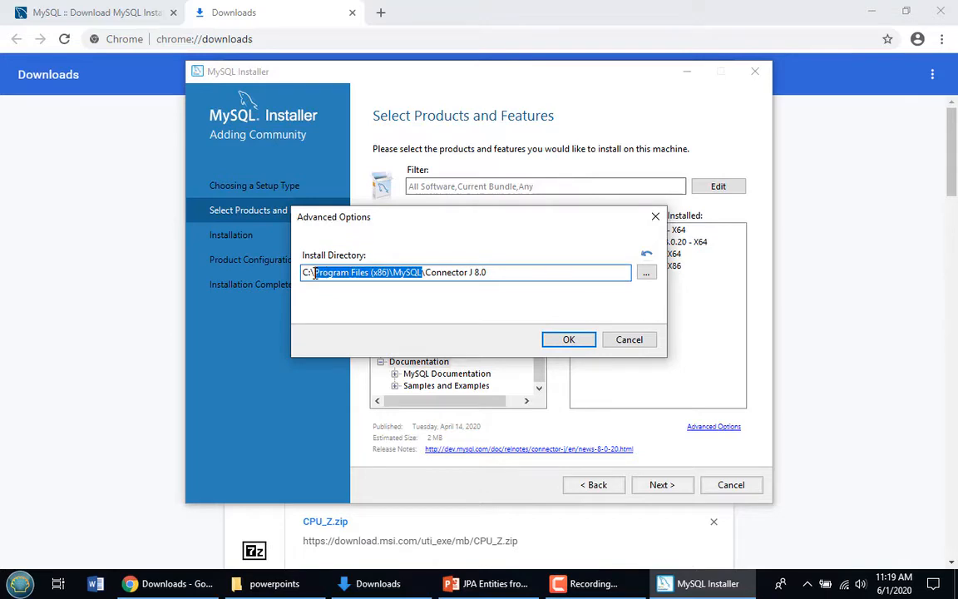
pyautogui.write('C:\\_mysql')
pyautogui.click(580, 343)
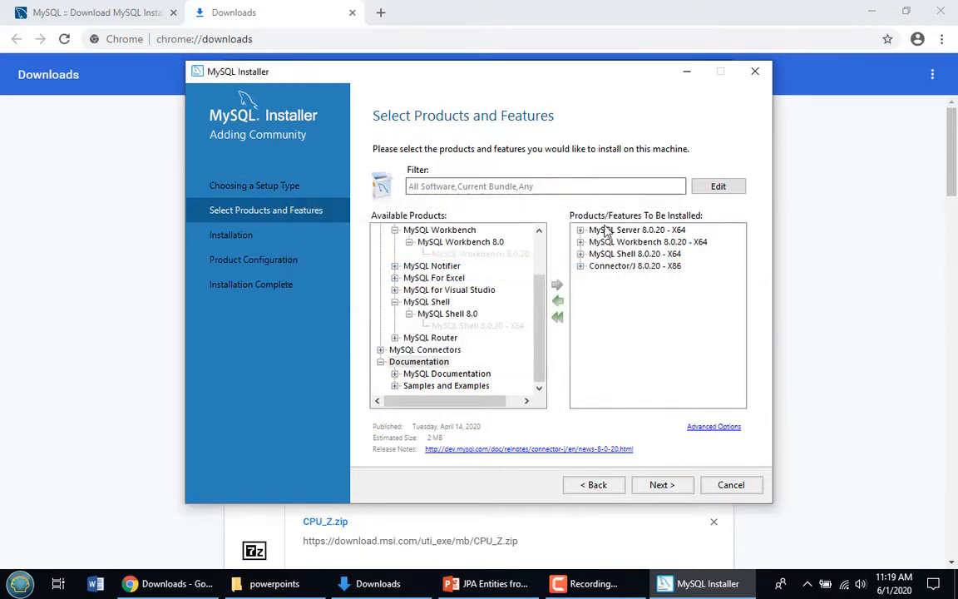
# Recheck MySQL Server's and Workbench's Advanced Options folders, leaving them unchanged
pyautogui.click(604, 230)
pyautogui.click(710, 427)
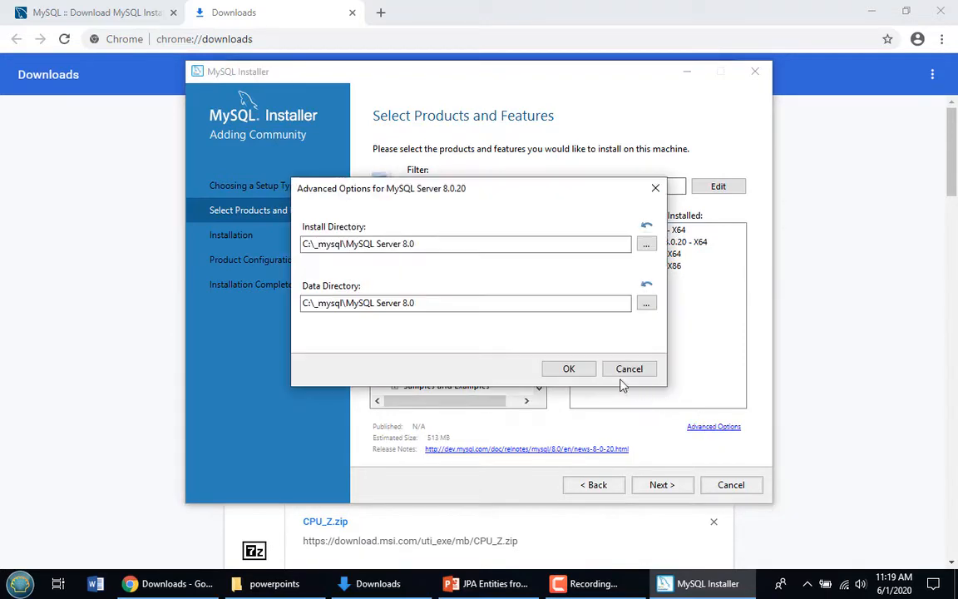
pyautogui.click(569, 370)
pyautogui.click(636, 241)
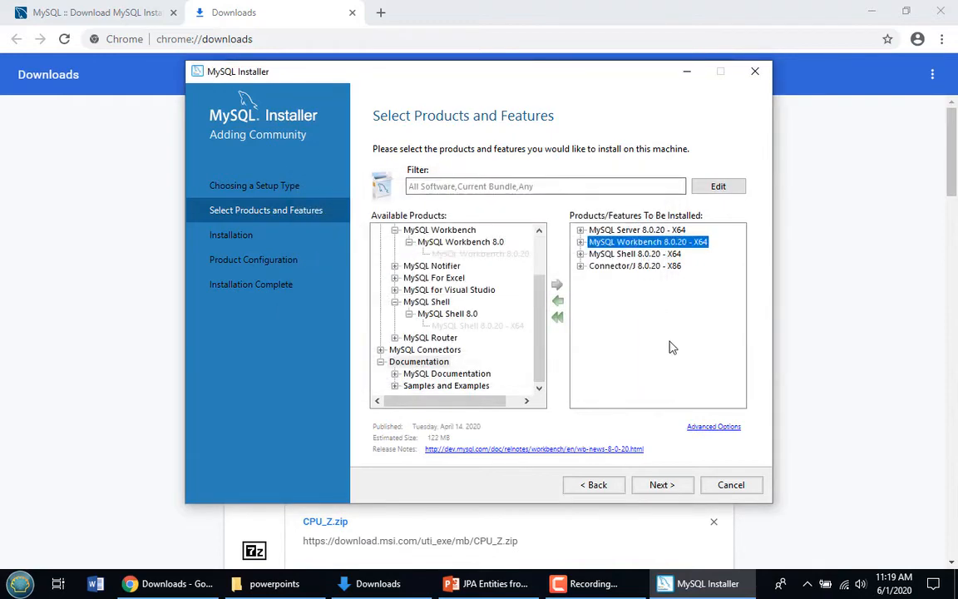
pyautogui.click(703, 430)
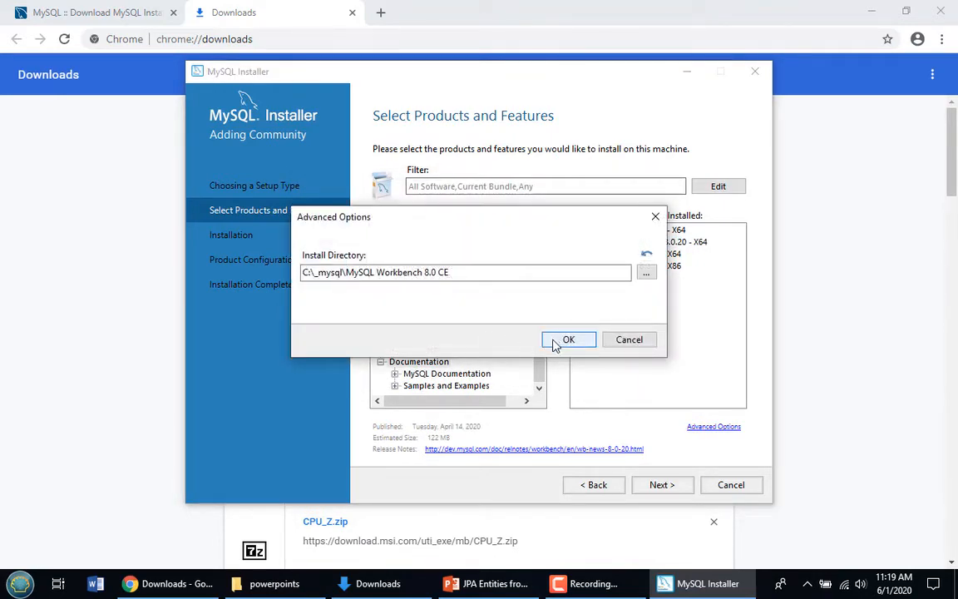
pyautogui.click(569, 340)
# Recheck Shell's and Connector/J's folders, then continue to the Installation step
pyautogui.click(635, 253)
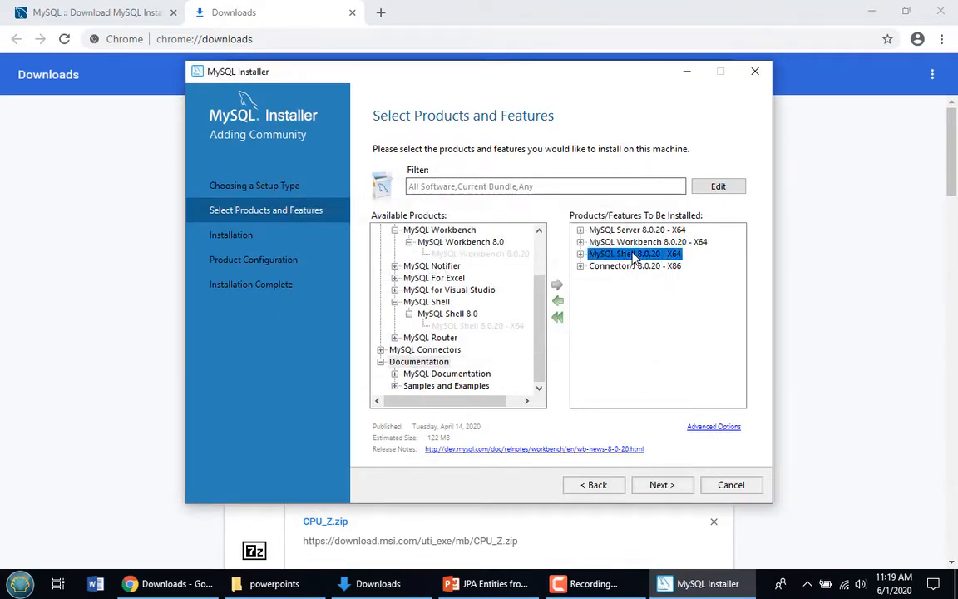
pyautogui.click(709, 429)
pyautogui.click(568, 338)
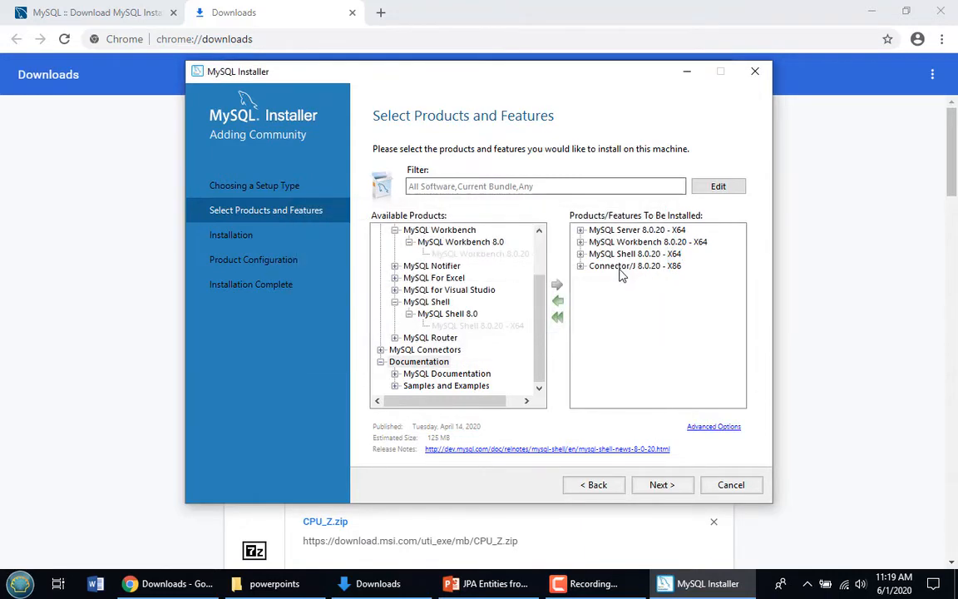
pyautogui.click(622, 266)
pyautogui.click(705, 426)
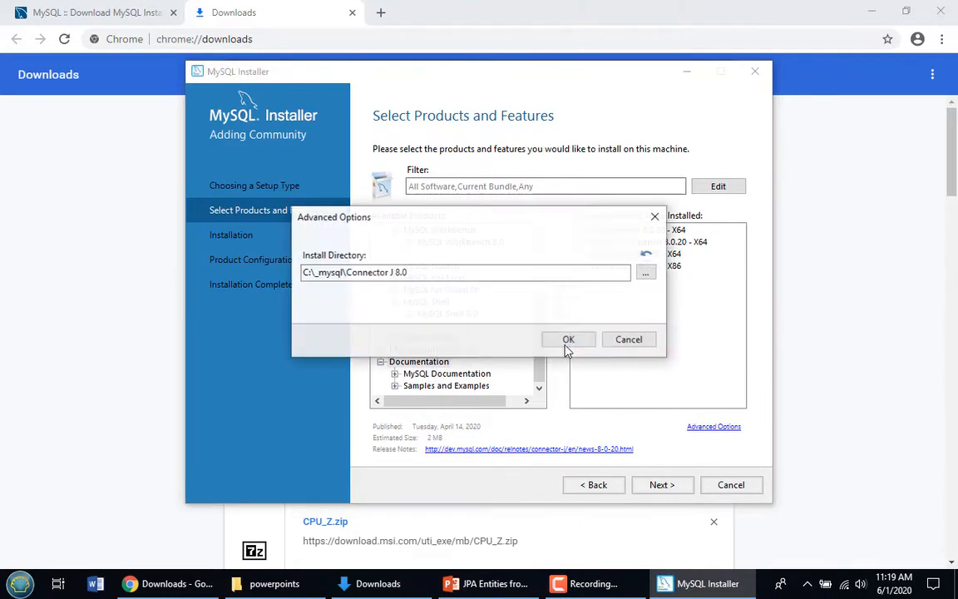
pyautogui.click(580, 345)
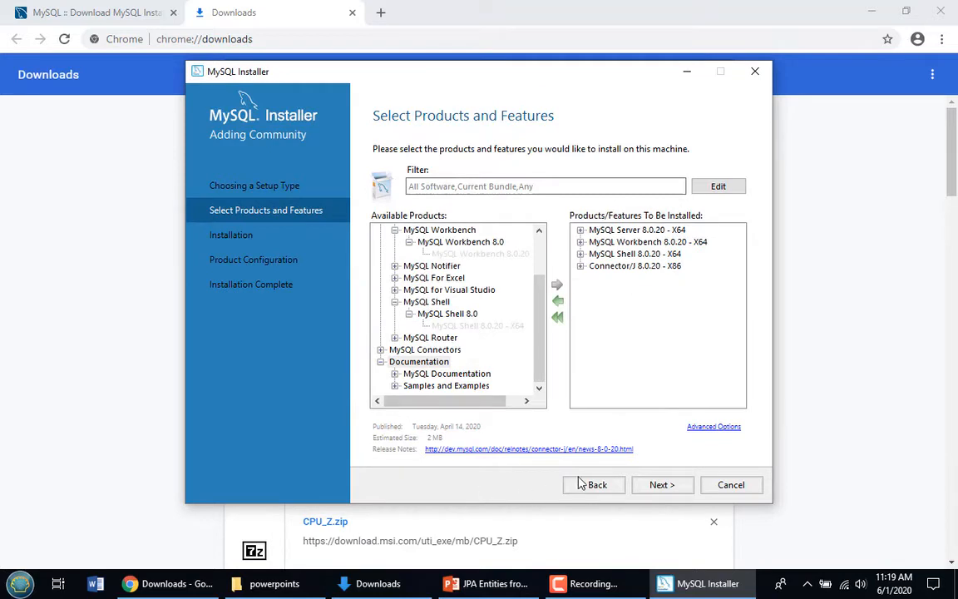
pyautogui.click(662, 487)
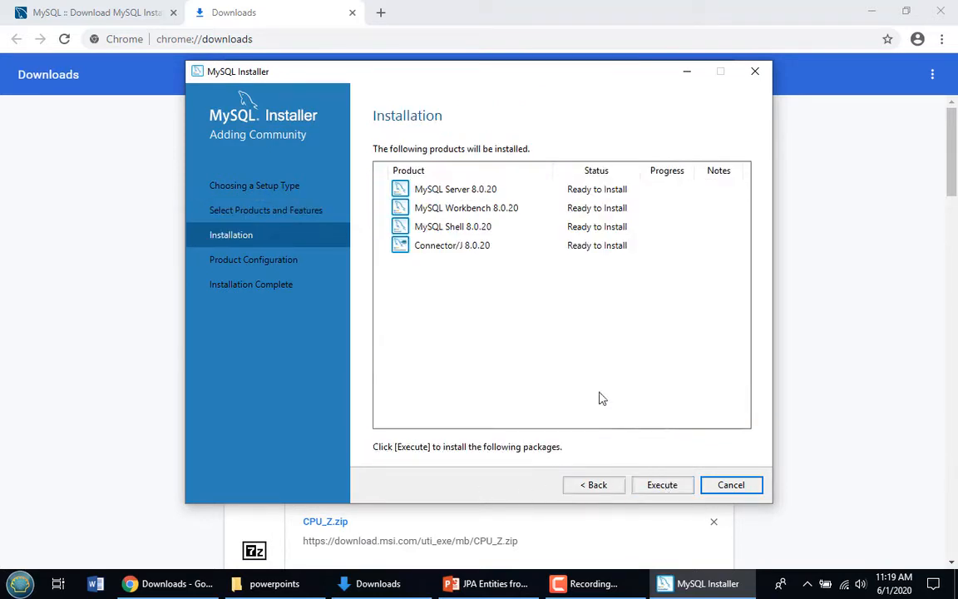
# Execute the install of all four 8.0.20 products and continue once each shows Complete
pyautogui.click(662, 485)
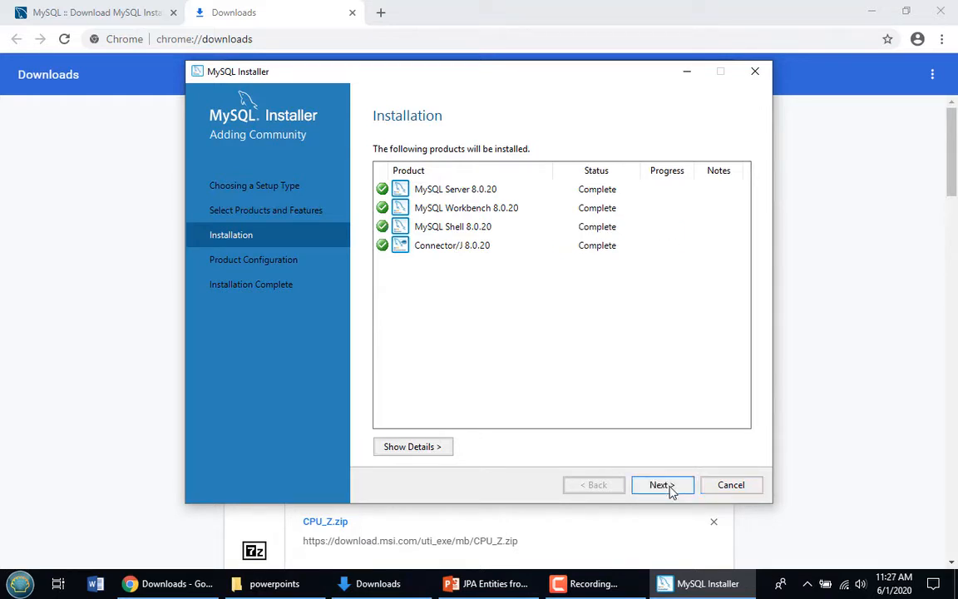
pyautogui.click(661, 485)
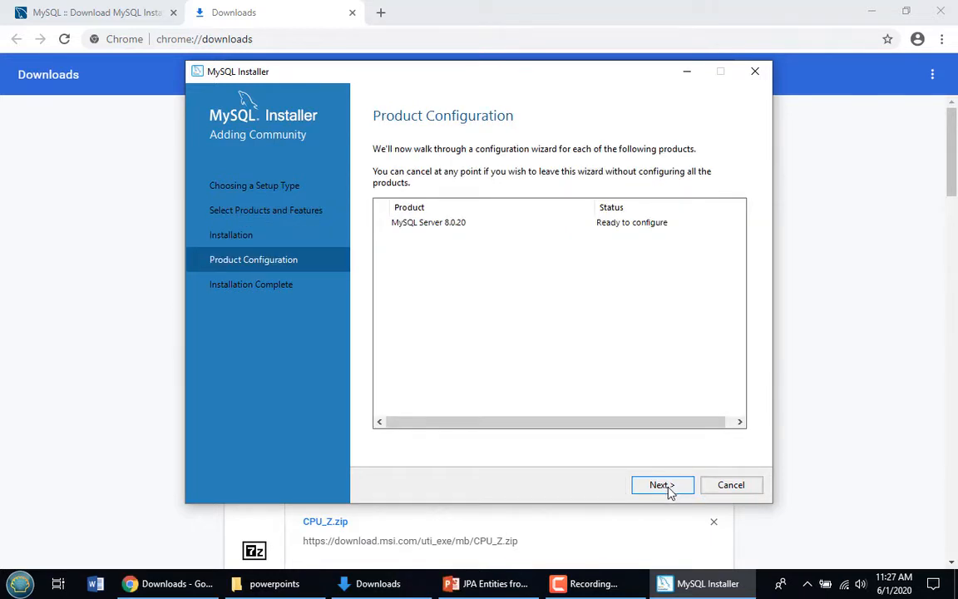
# Configure a standalone Development Computer server on port 3306 with strong password encryption
pyautogui.click(662, 486)
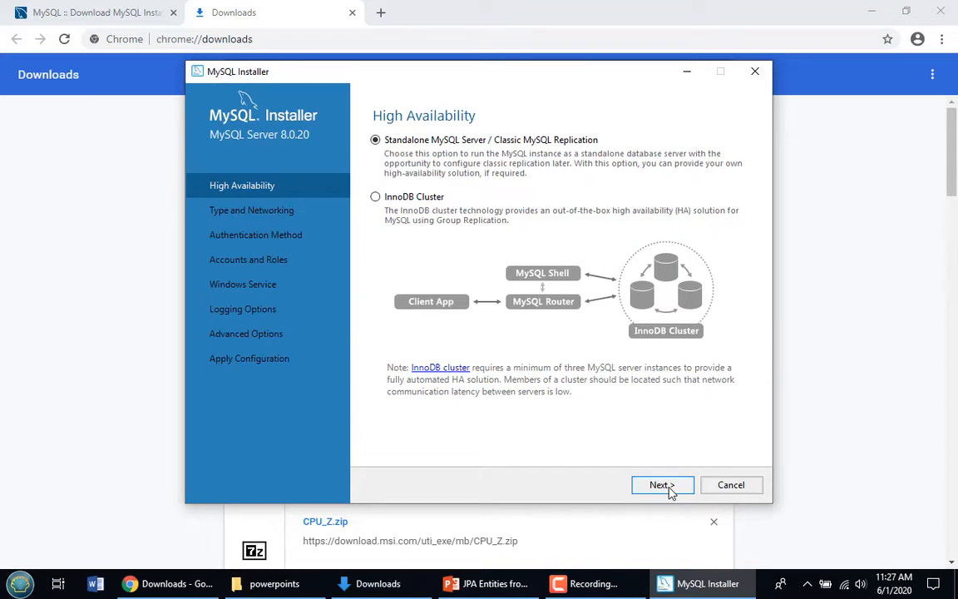
pyautogui.click(669, 488)
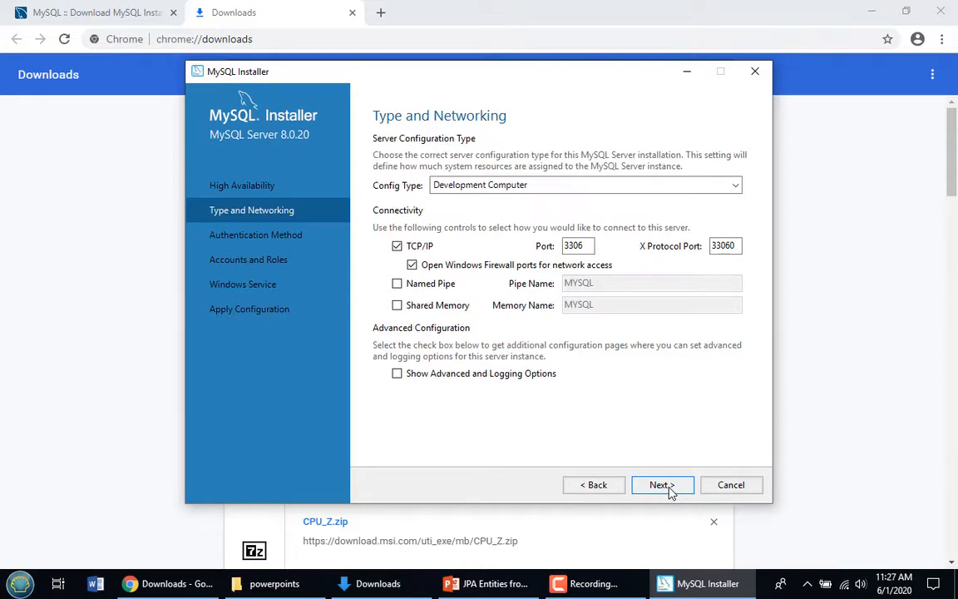
pyautogui.moveTo(587, 250); pyautogui.dragTo(533, 225)
pyautogui.click(592, 250)
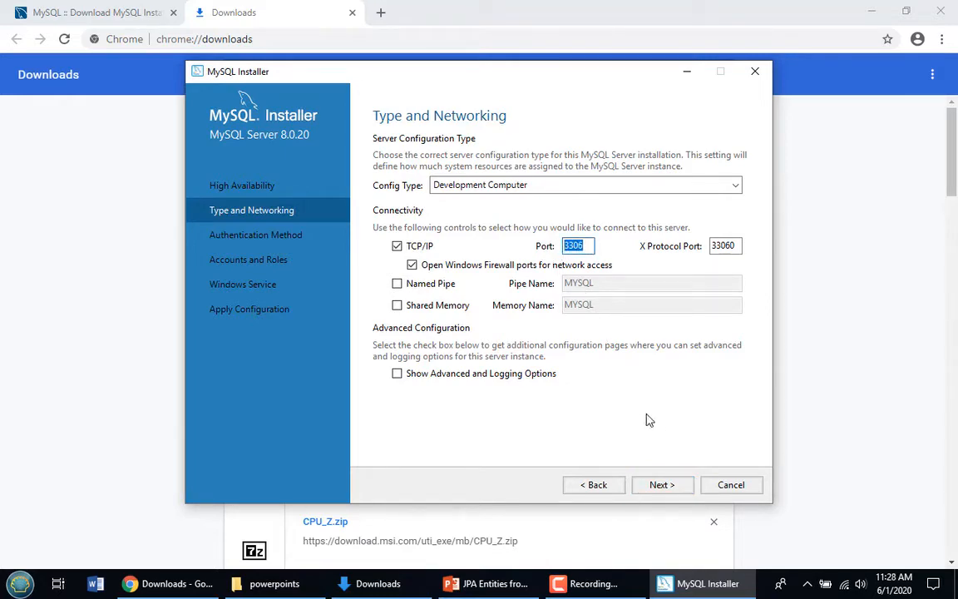
pyautogui.click(671, 491)
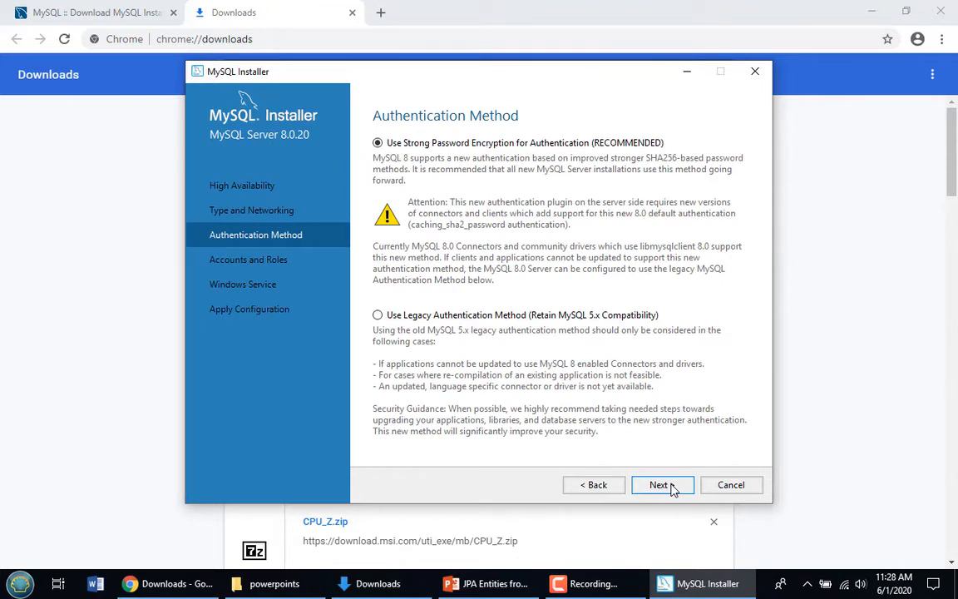
pyautogui.click(672, 490)
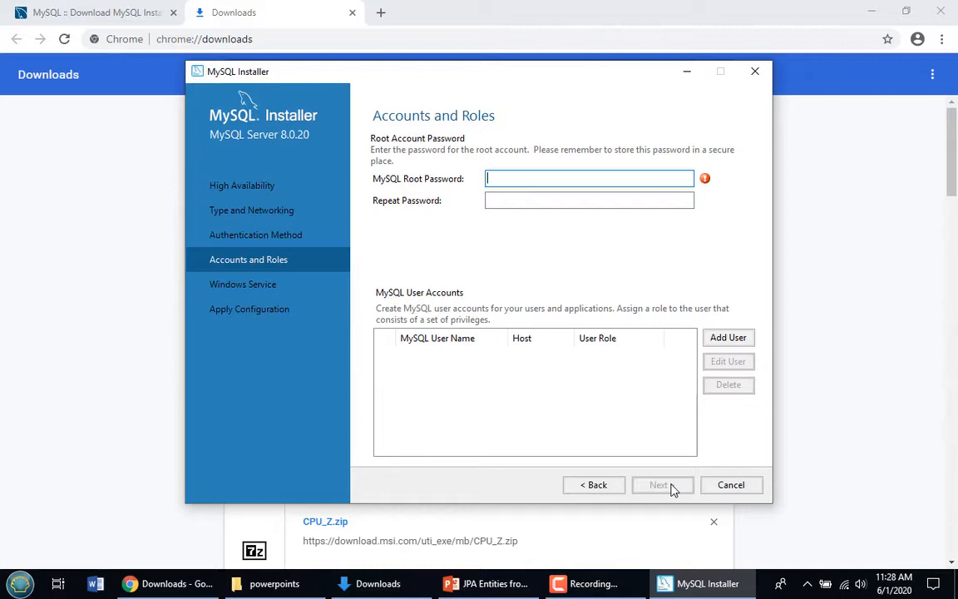
# Enter and repeat the root account password, then keep the default MySQL80 service settings
pyautogui.write('12345678')
pyautogui.press('Tab')
pyautogui.write('12345678')
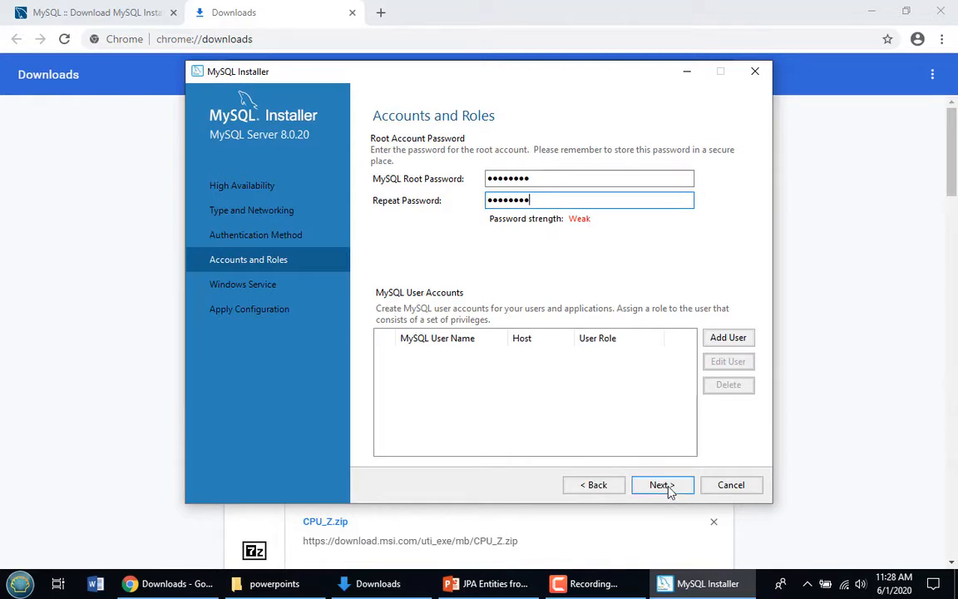
pyautogui.click(670, 490)
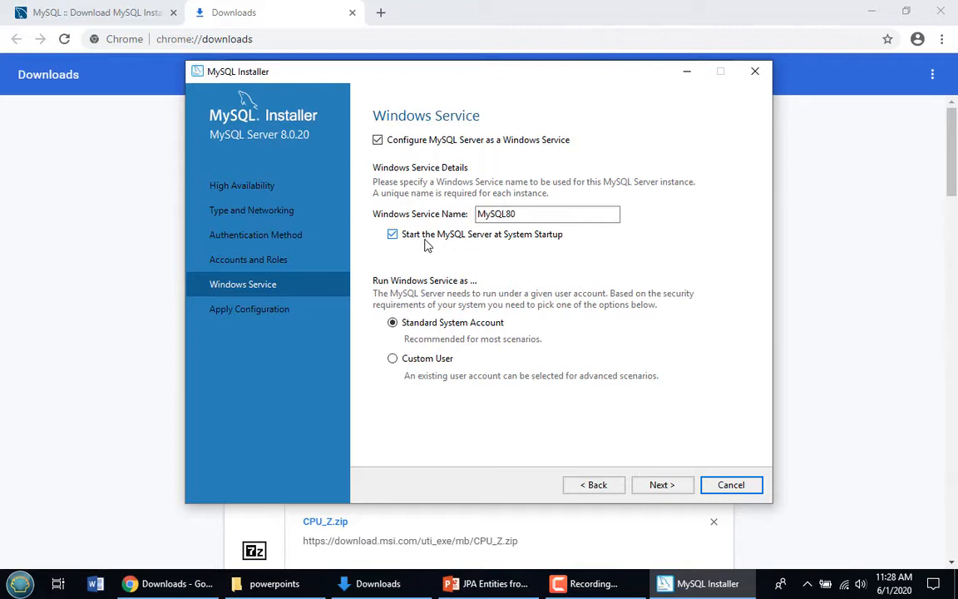
pyautogui.click(659, 488)
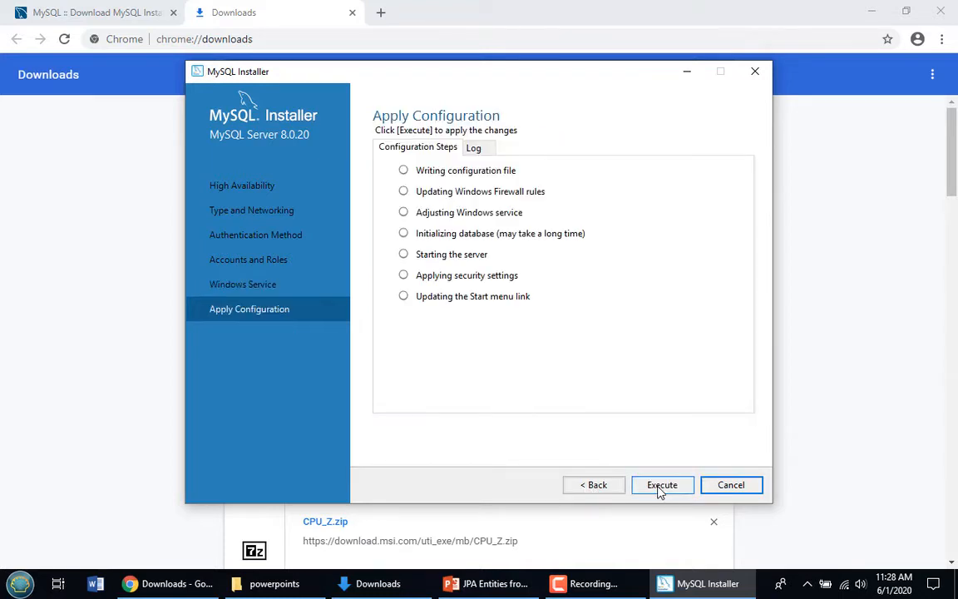
# Execute the MySQL Server 8.0.20 configuration and check the C:\_mysql path in the Log
pyautogui.click(661, 489)
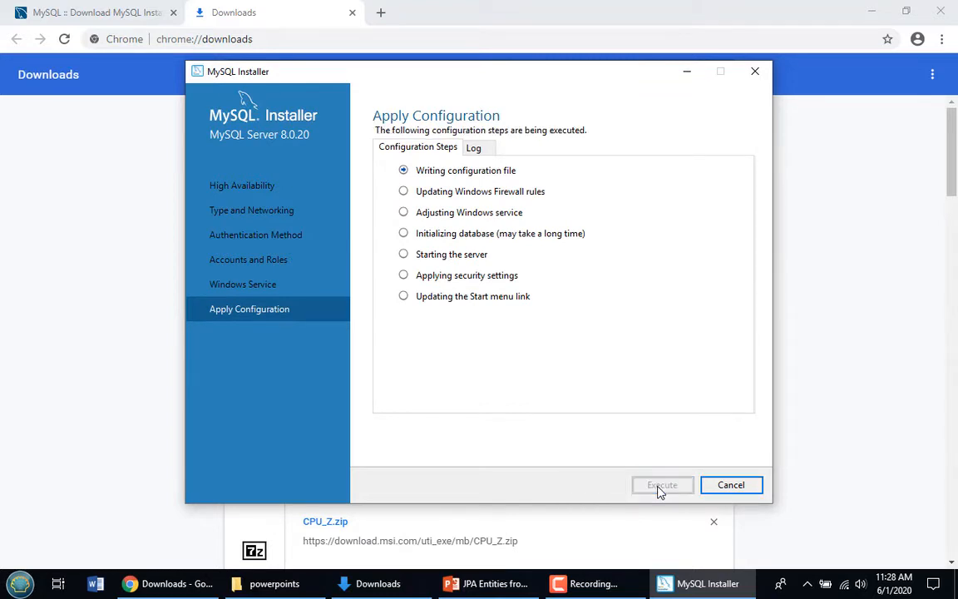
pyautogui.click(475, 150)
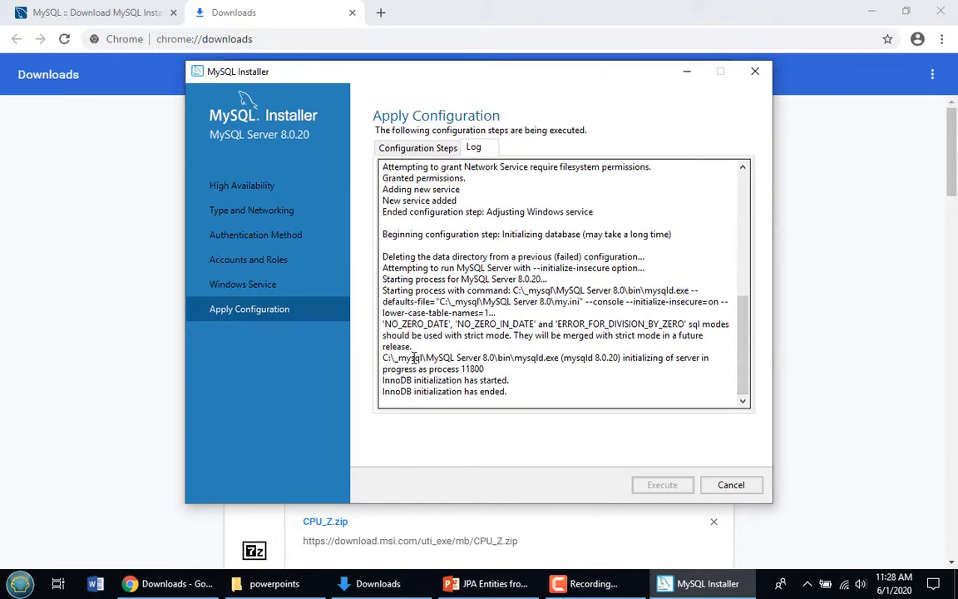
pyautogui.moveTo(391, 359); pyautogui.dragTo(423, 358)
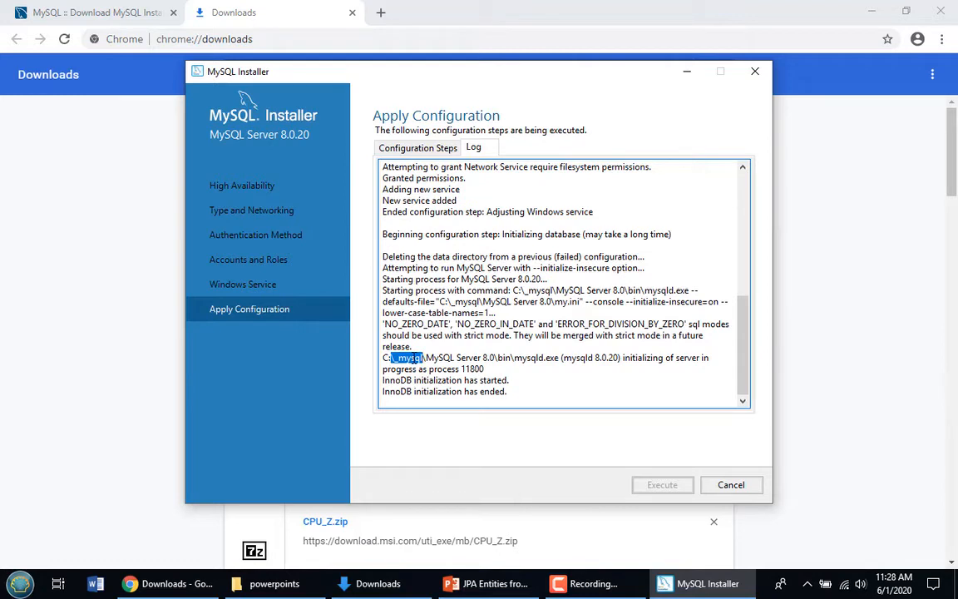
pyautogui.click(409, 152)
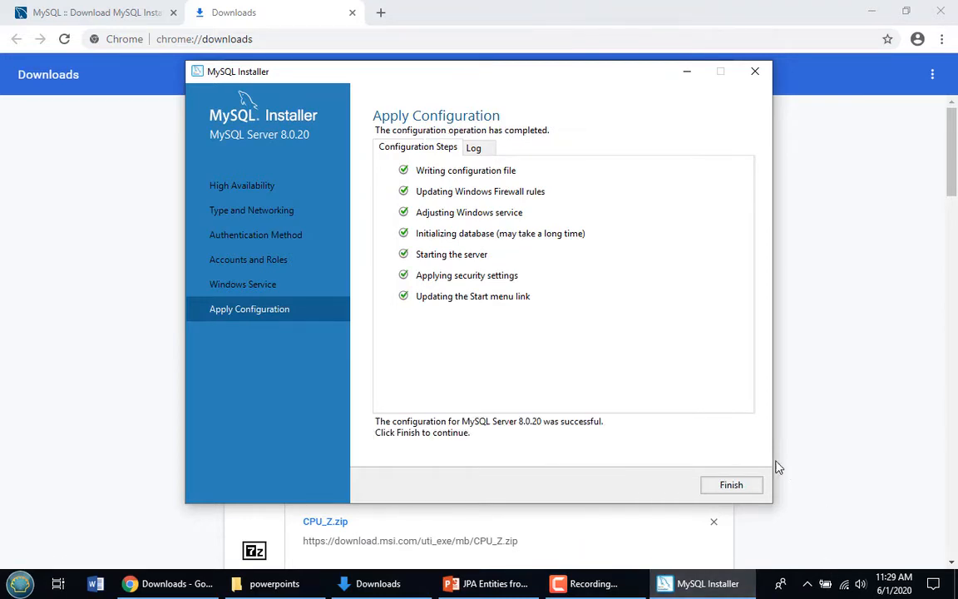
# Finish the server configuration and close the installer at Installation Complete
pyautogui.click(725, 491)
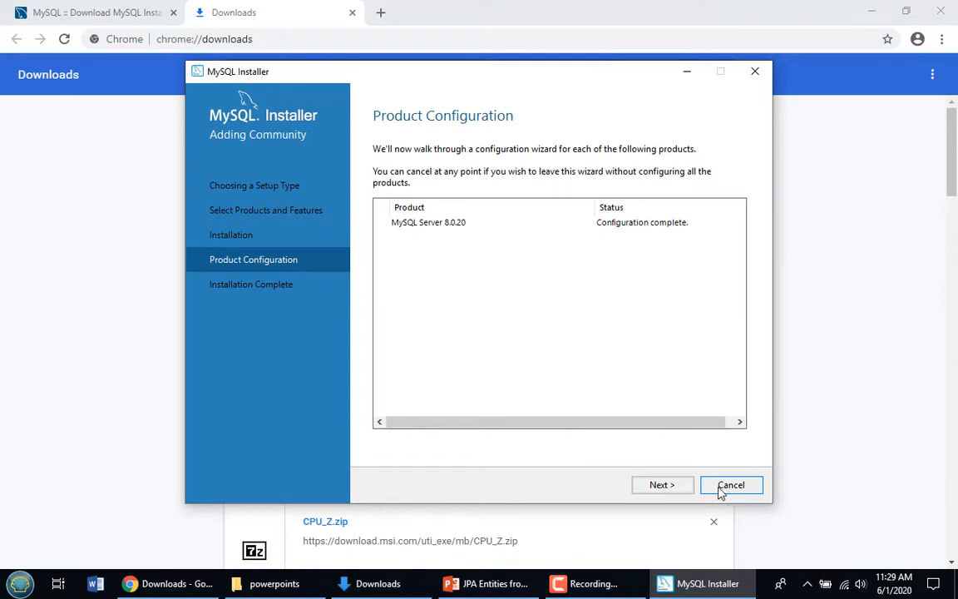
pyautogui.click(670, 487)
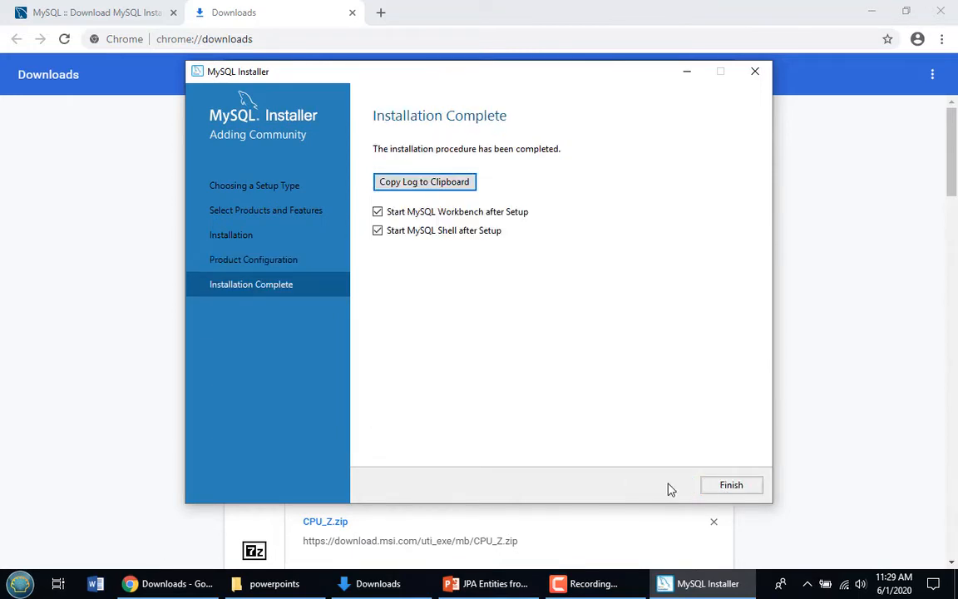
pyautogui.click(731, 485)
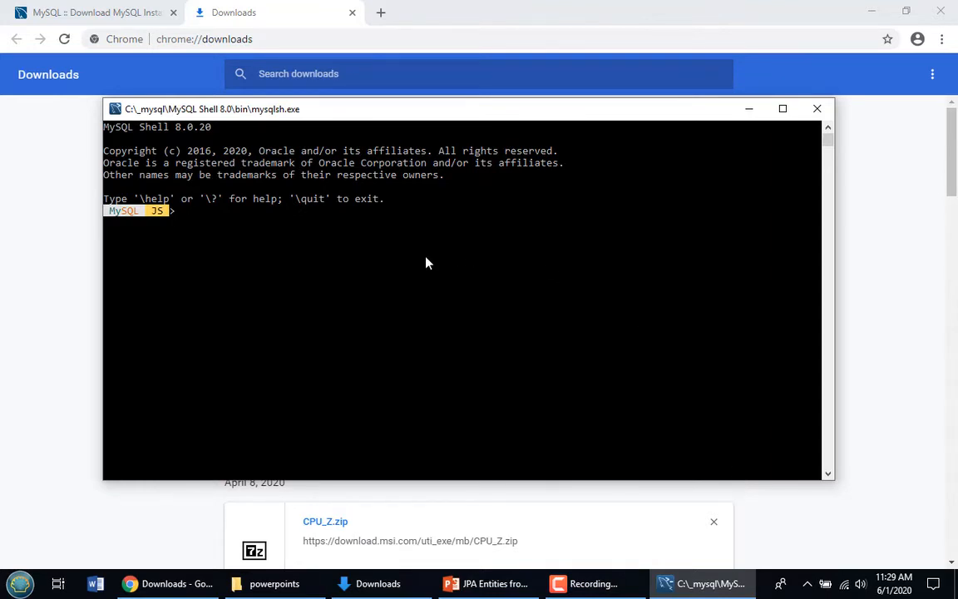
# Close MySQL Shell, move the MySQL folder up below Windows System in Programs, and reposition Workbench
pyautogui.click(815, 110)
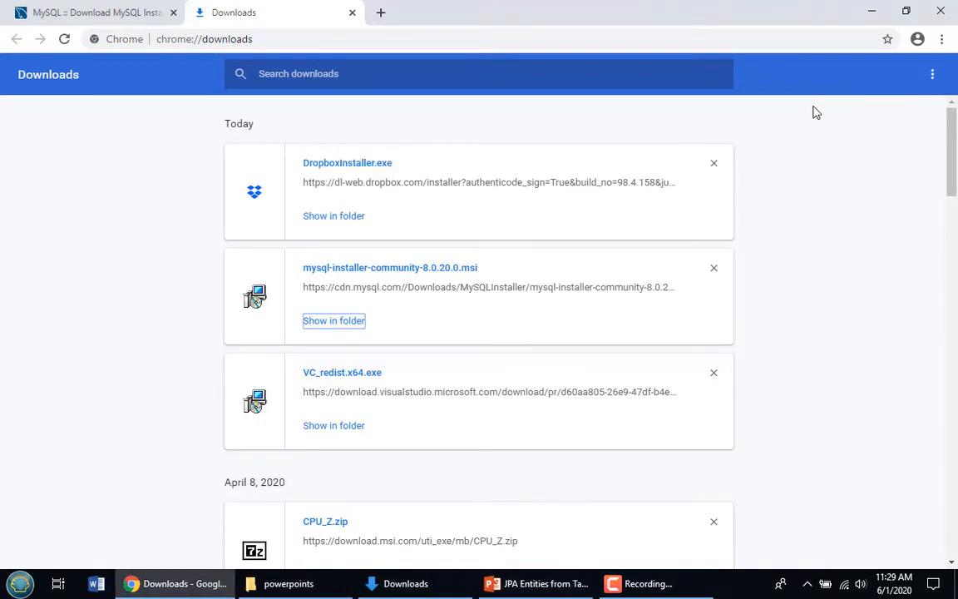
pyautogui.click(25, 586)
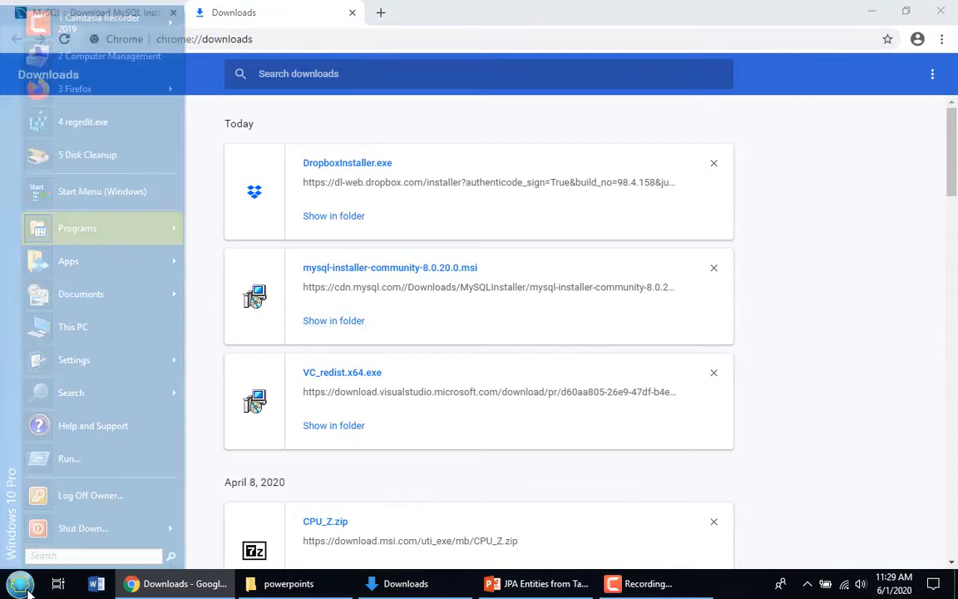
pyautogui.moveTo(99, 233)
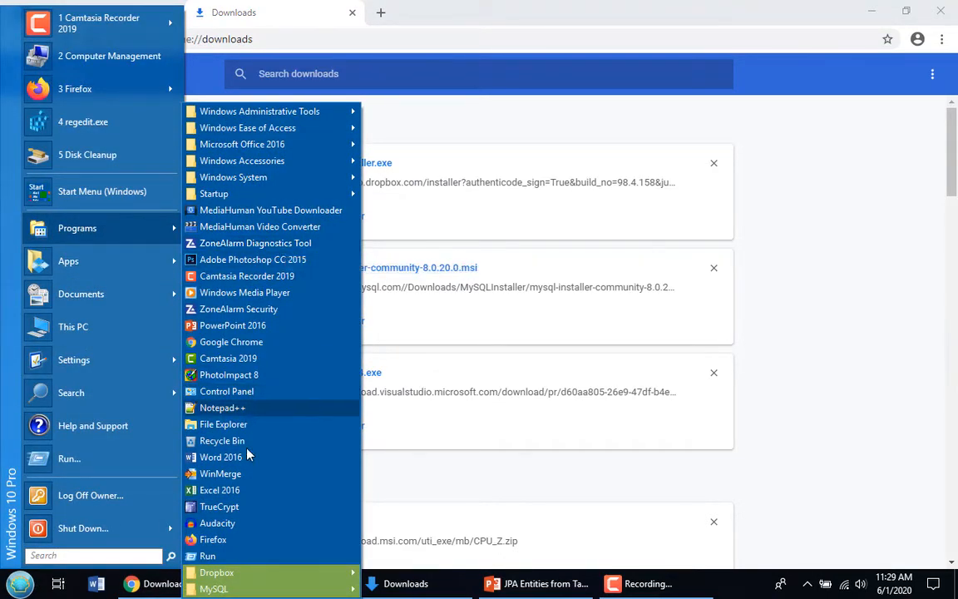
pyautogui.moveTo(252, 588)
pyautogui.moveTo(252, 589); pyautogui.dragTo(267, 194)
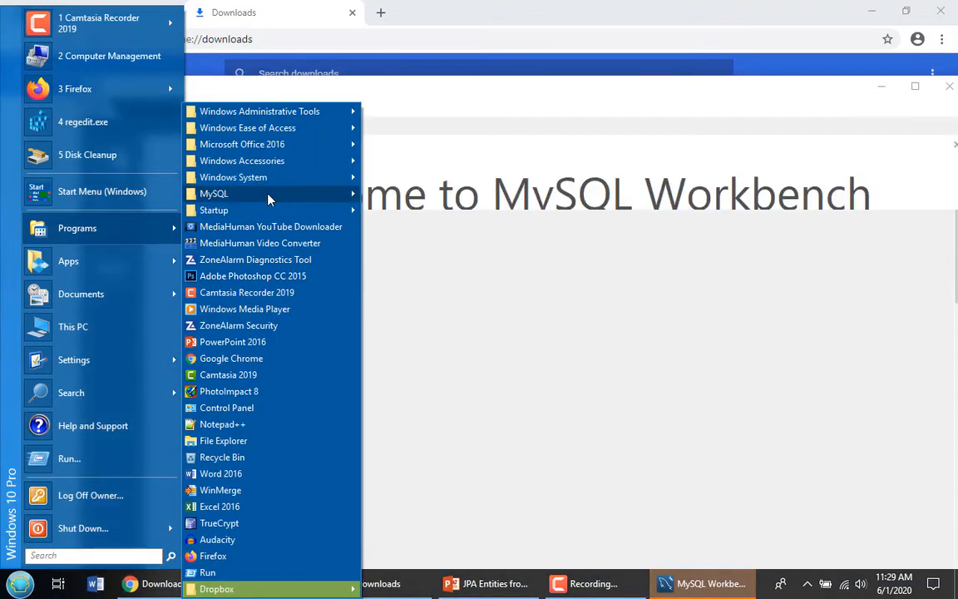
pyautogui.moveTo(268, 198)
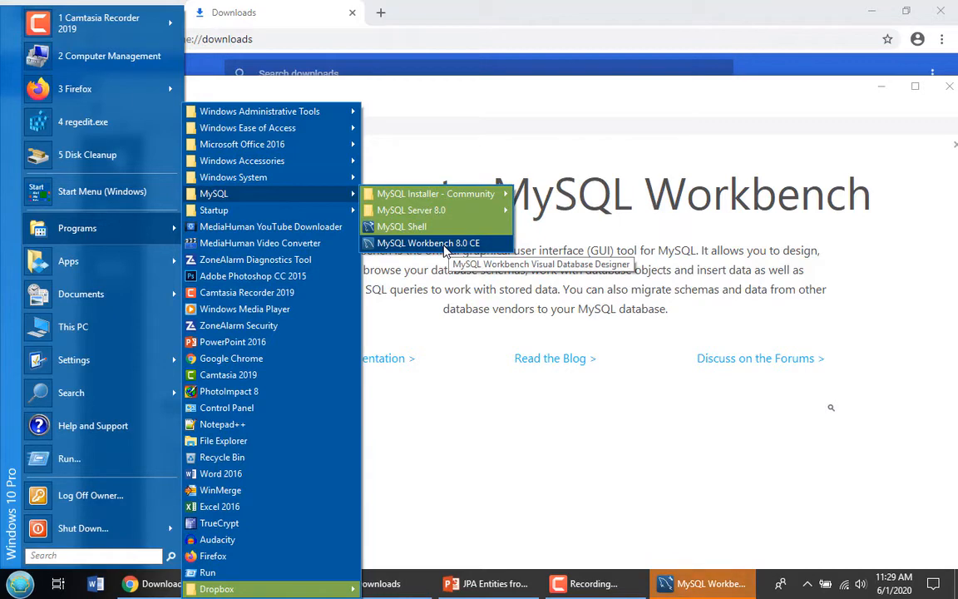
pyautogui.click(501, 103)
pyautogui.moveTo(558, 101); pyautogui.dragTo(490, 125)
# Close Workbench, Chrome, and the powerpoints and Downloads Explorer windows, leaving only the desktop
pyautogui.click(838, 108)
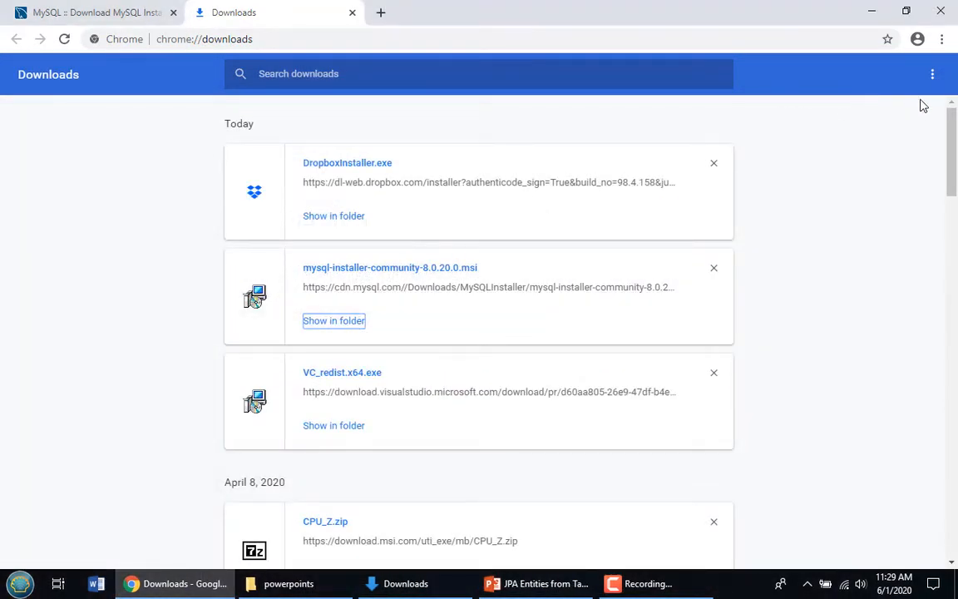
pyautogui.click(941, 10)
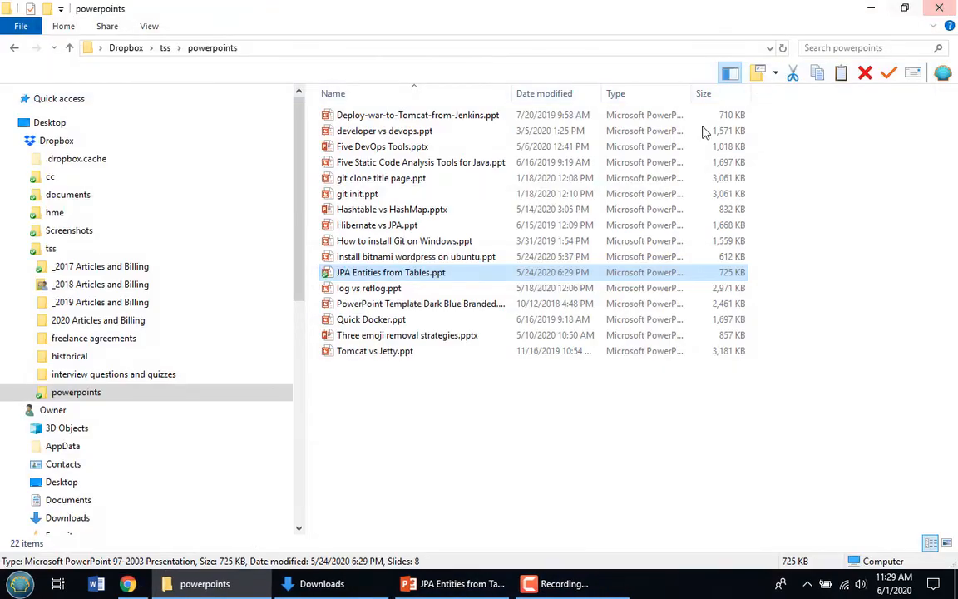
pyautogui.click(947, 8)
pyautogui.click(202, 582)
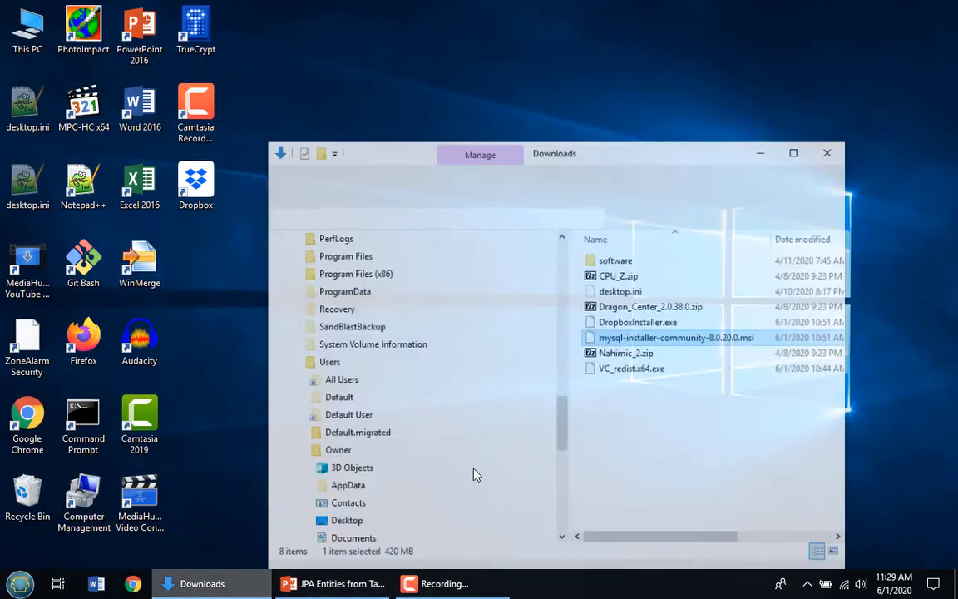
pyautogui.click(851, 138)
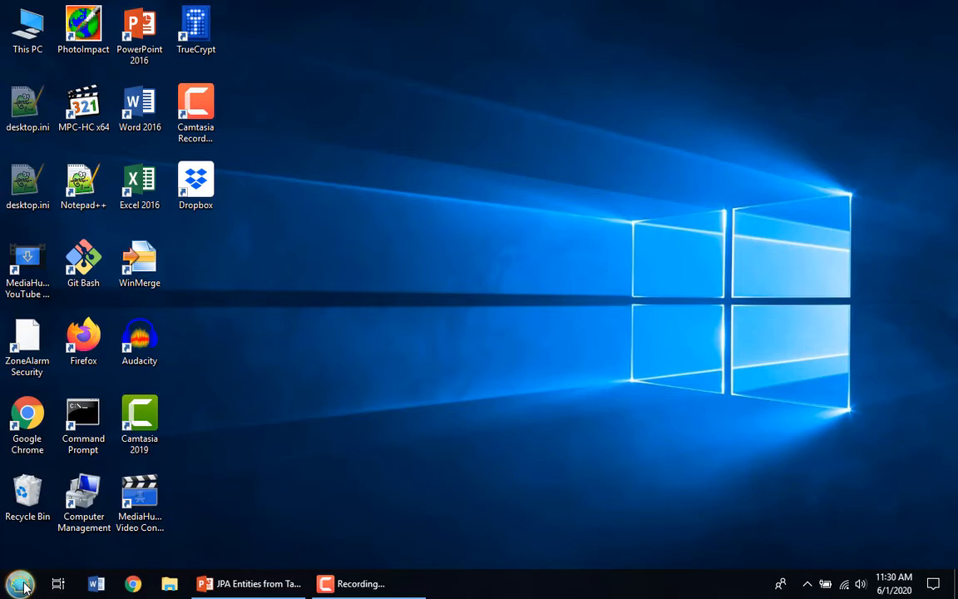
# Launch MySQL Workbench 8.0 CE from the Start menu's MySQL folder and maximize its window
pyautogui.click(20, 585)
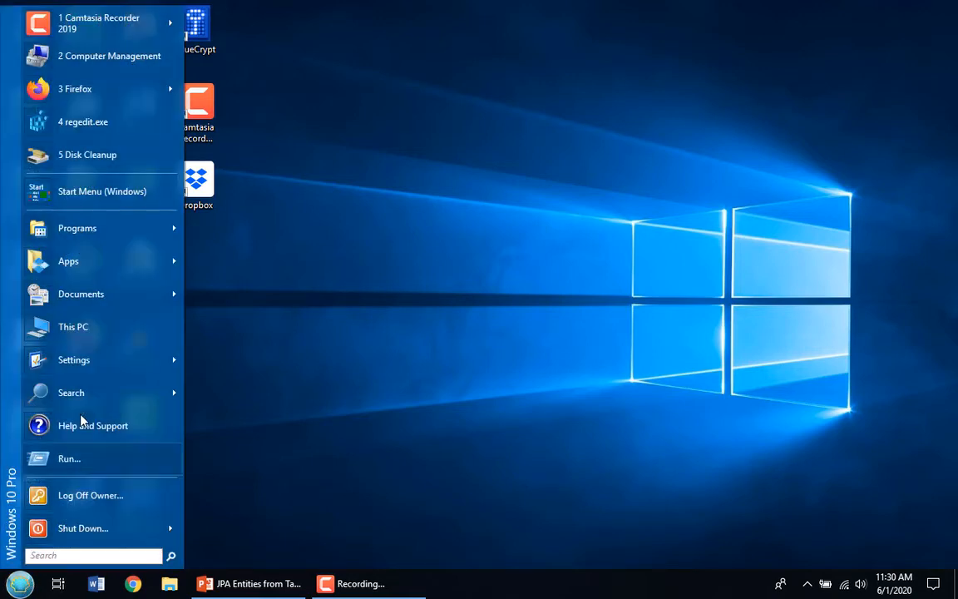
pyautogui.moveTo(94, 229)
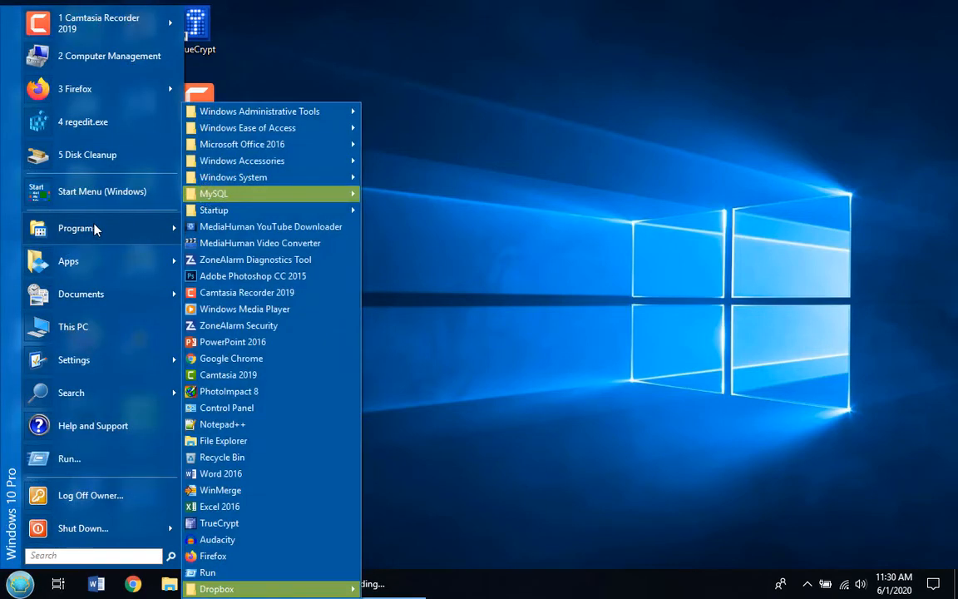
pyautogui.moveTo(250, 193)
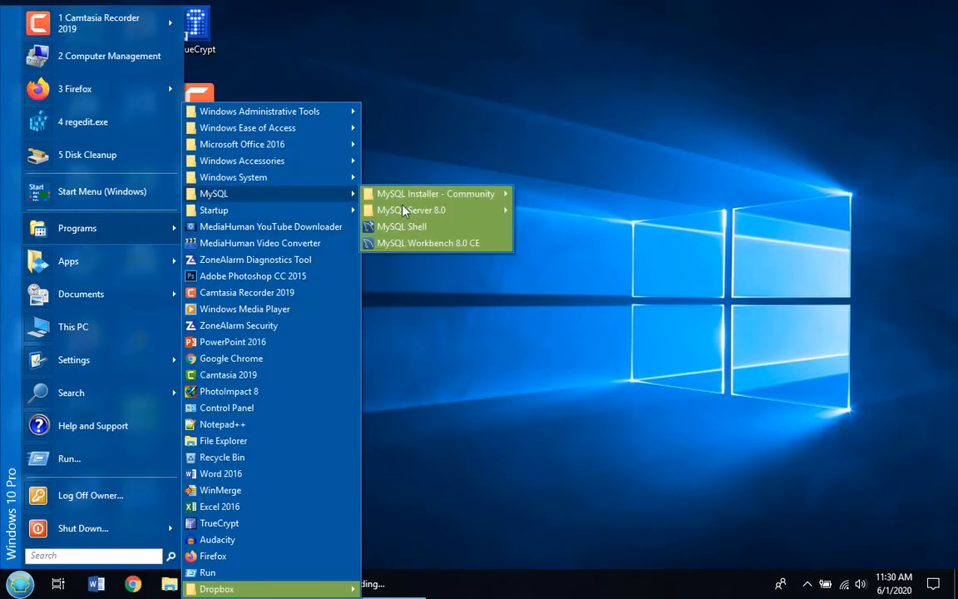
pyautogui.click(434, 242)
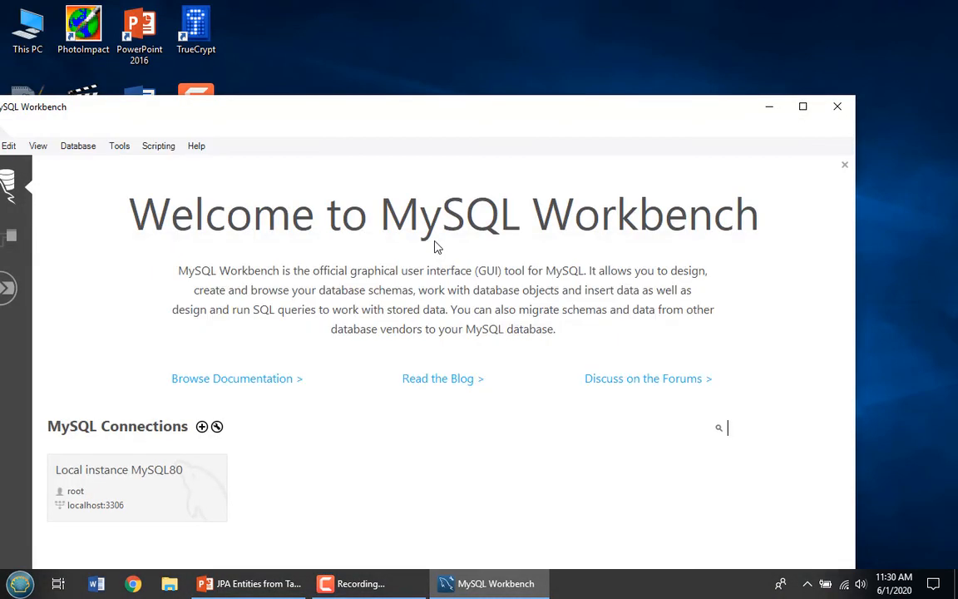
pyautogui.doubleClick(385, 113)
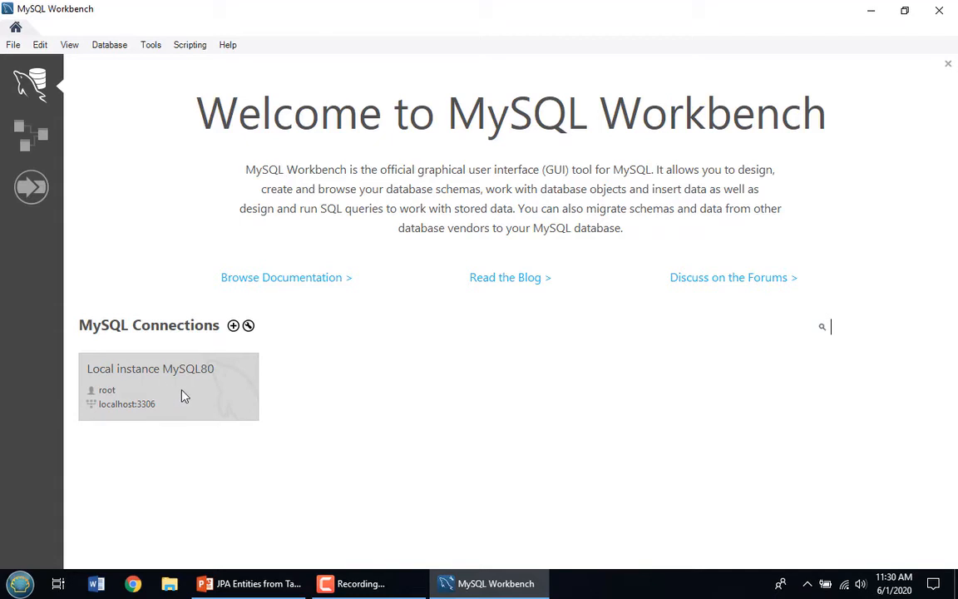
# Connect to Local instance MySQL80 as root, entering the password and saving it in the vault
pyautogui.click(184, 395)
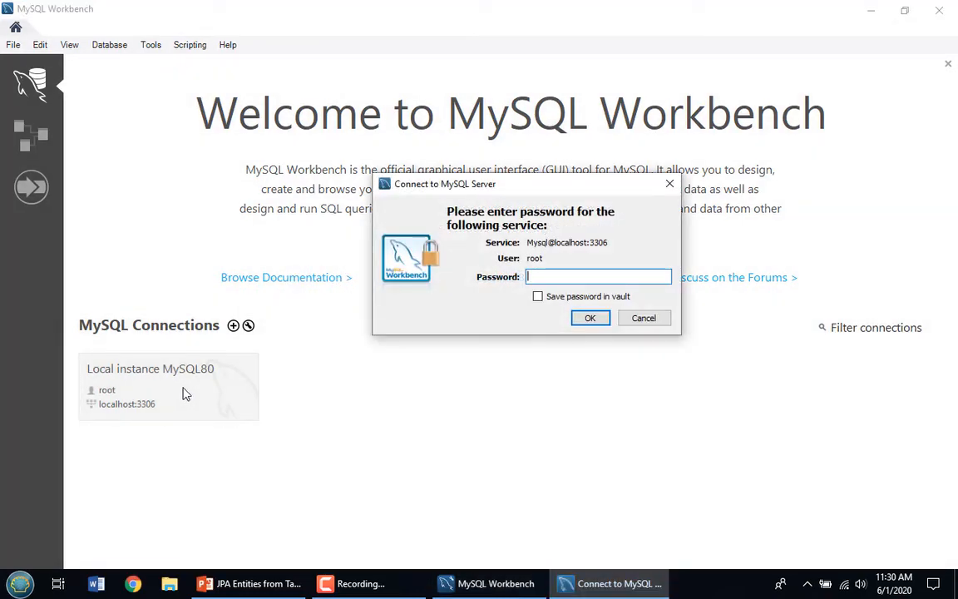
pyautogui.write('********')
pyautogui.click(539, 296)
pyautogui.click(603, 319)
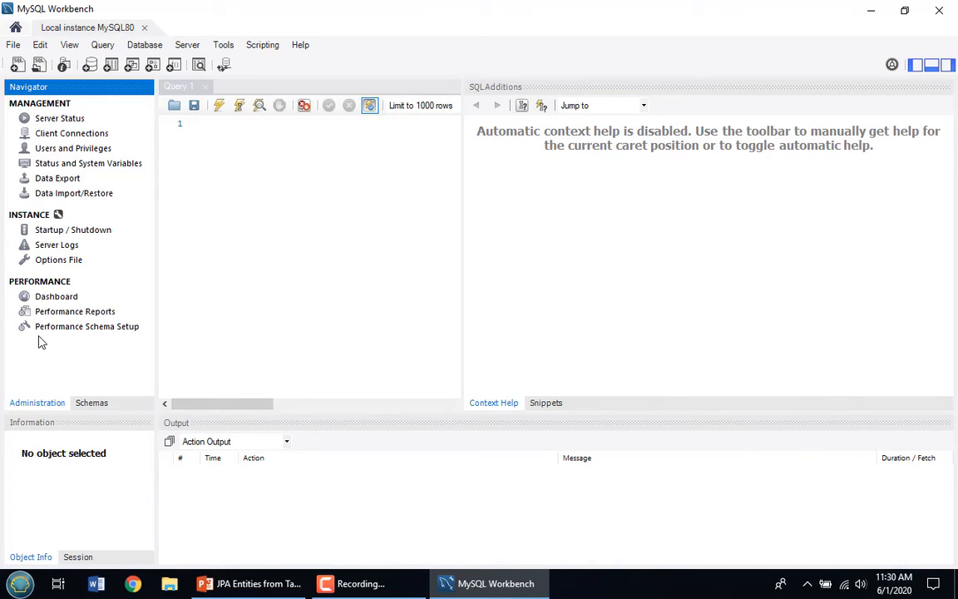
# Create the hibernate_examples schema from the Schemas list and apply its CREATE SCHEMA script
pyautogui.click(92, 404)
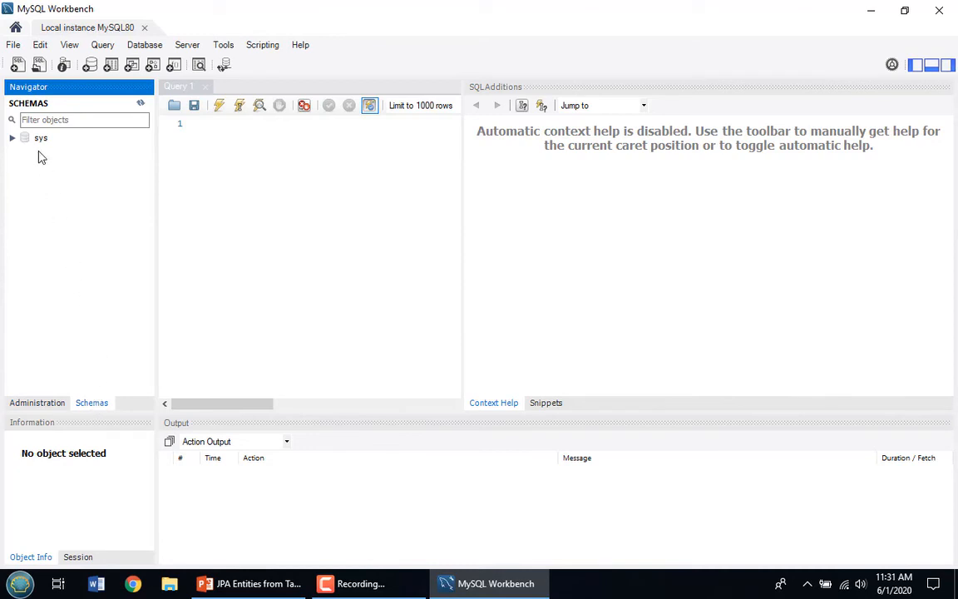
pyautogui.rightClick(38, 152)
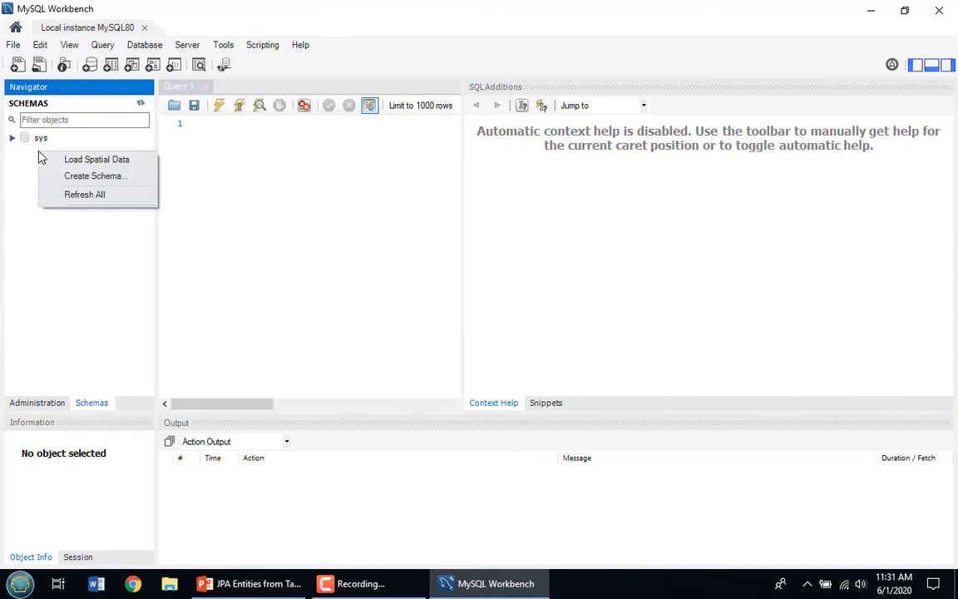
pyautogui.click(115, 178)
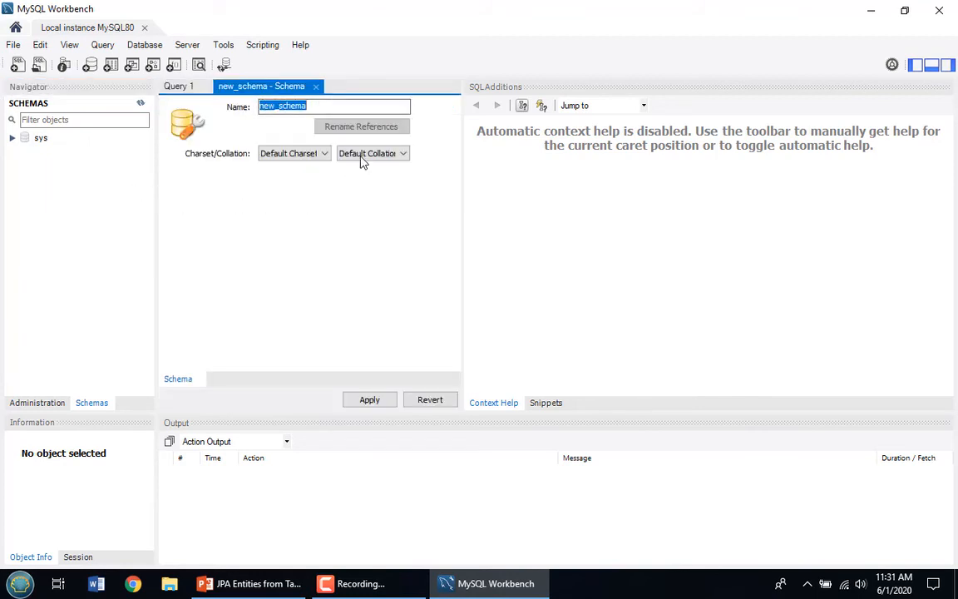
pyautogui.write('hibernate')
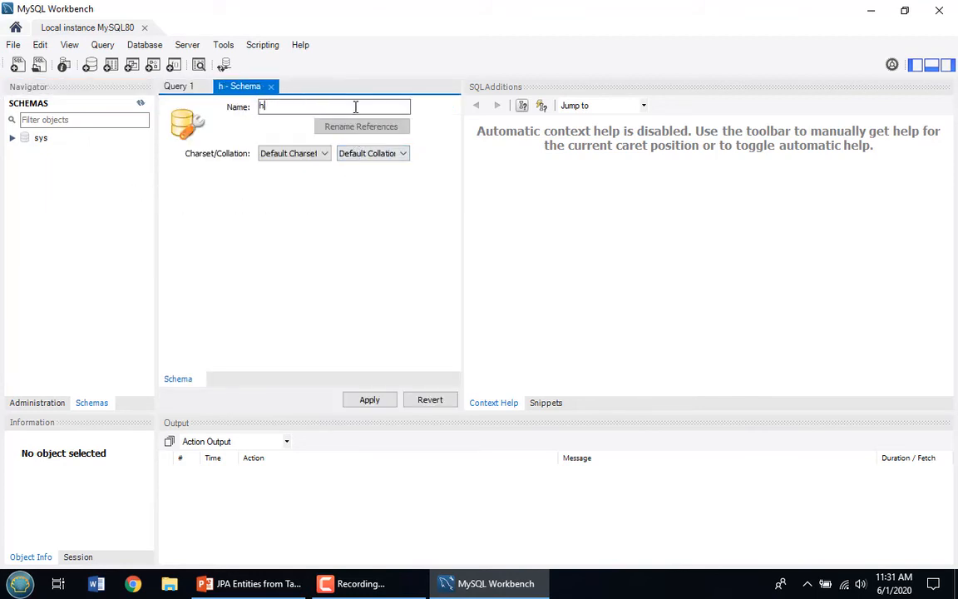
pyautogui.write('examples')
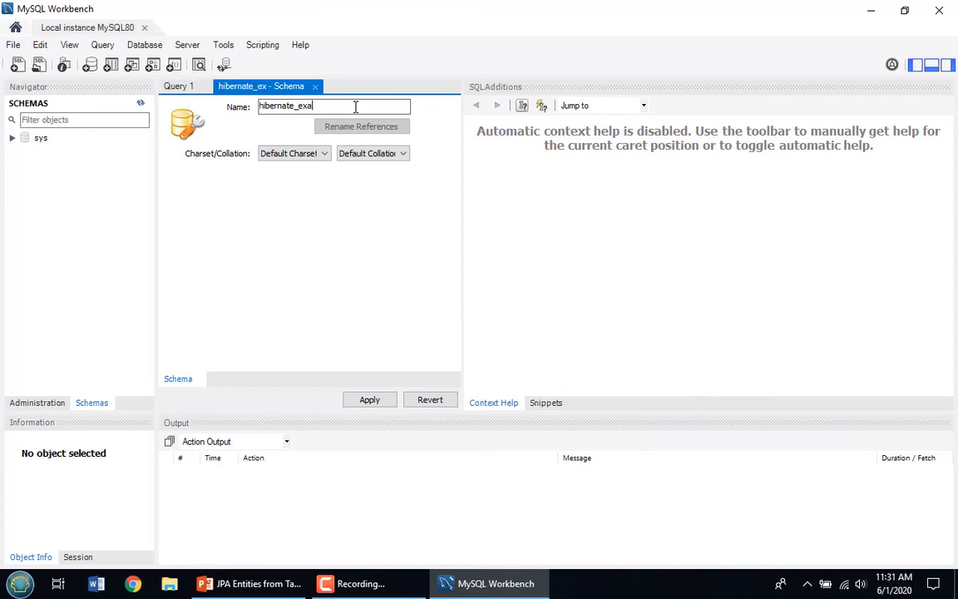
pyautogui.click(371, 401)
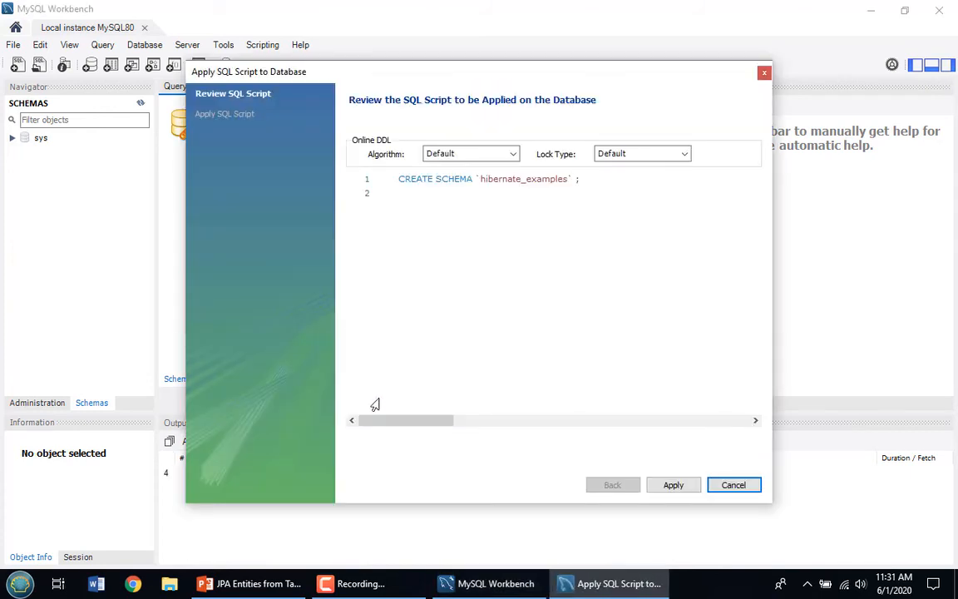
pyautogui.click(675, 486)
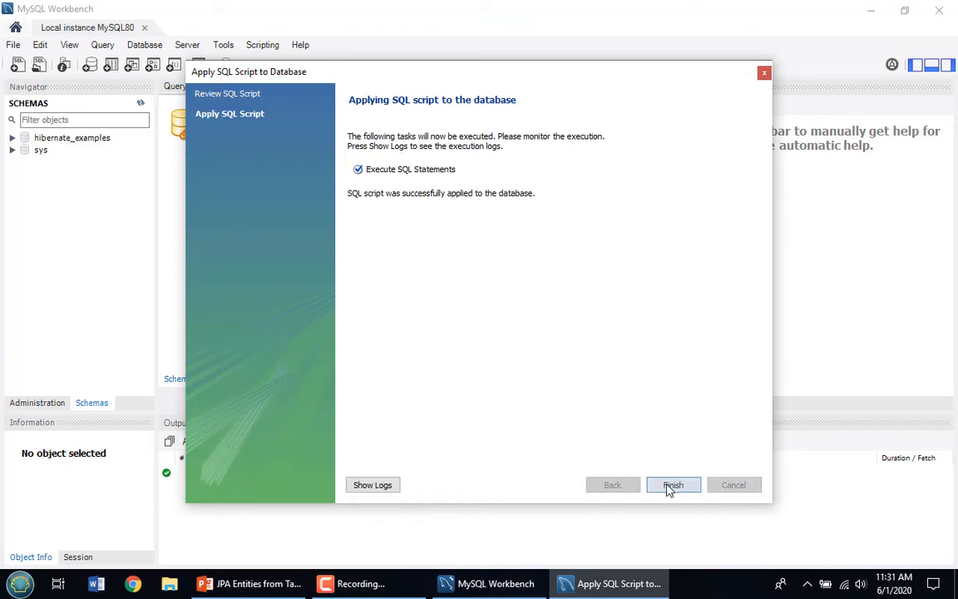
pyautogui.click(672, 488)
pyautogui.rightClick(75, 184)
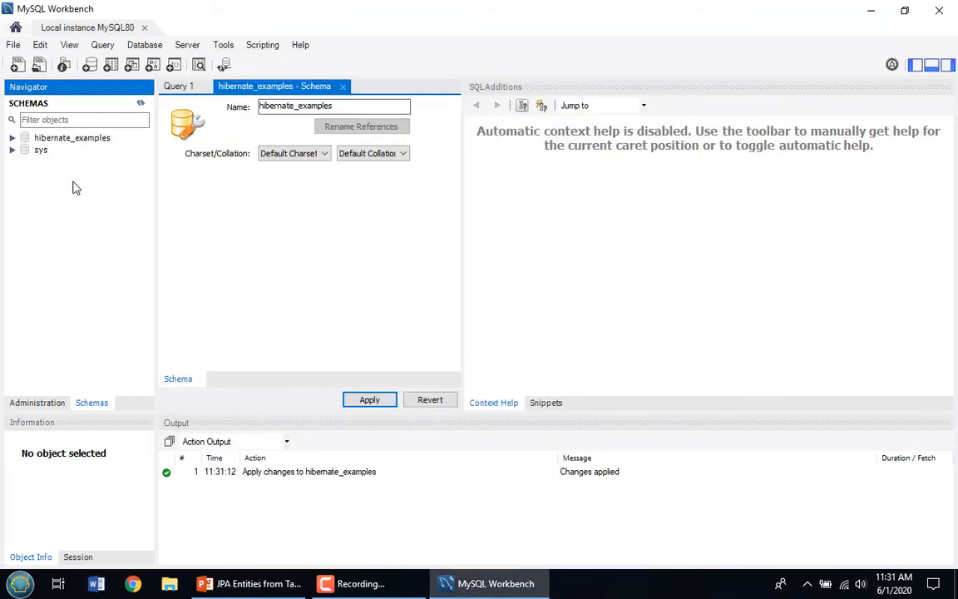
# Create the jpa_examples schema, apply its script, and refresh the schema list
pyautogui.click(128, 206)
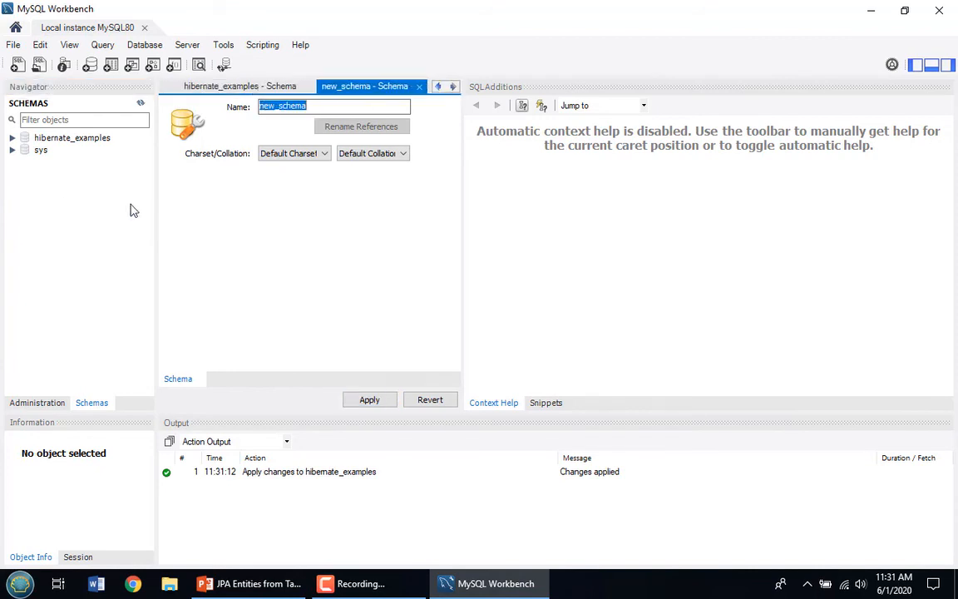
pyautogui.write('jpa')
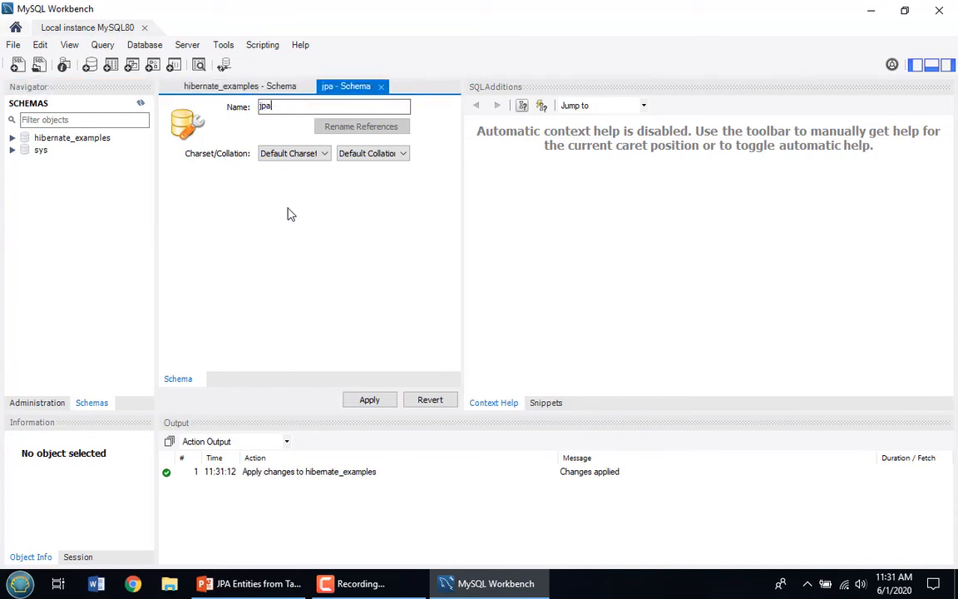
pyautogui.write('_examples')
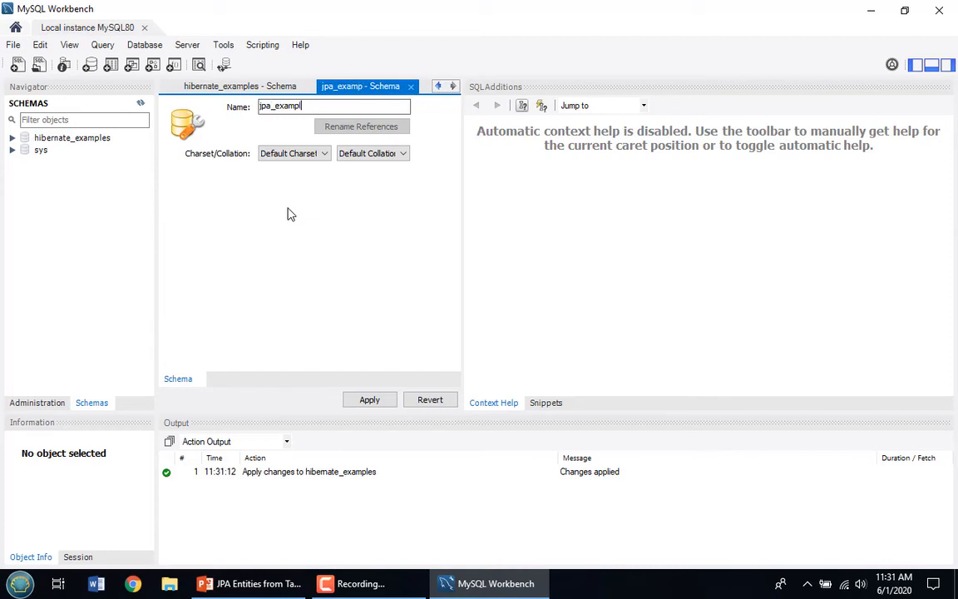
pyautogui.click(369, 400)
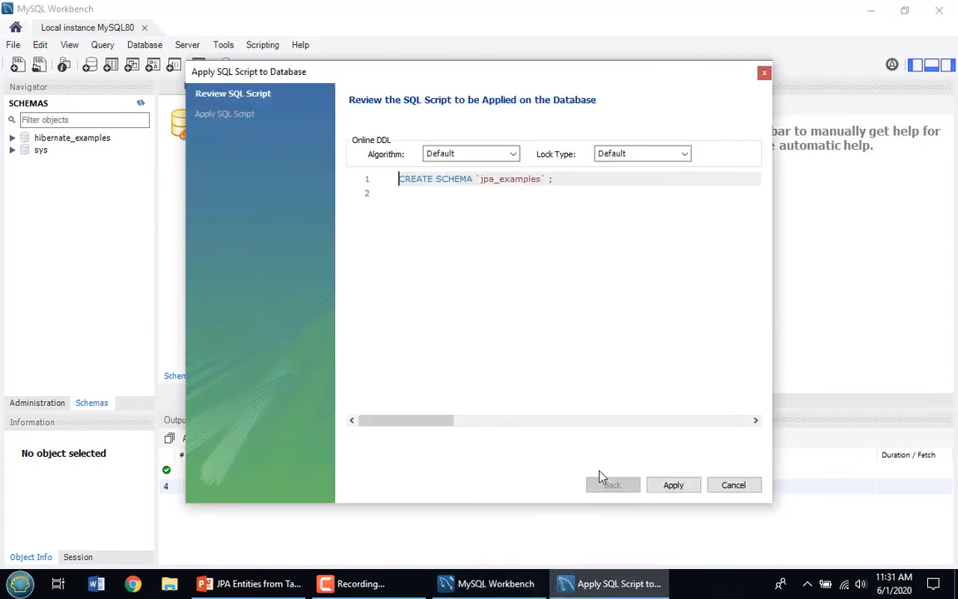
pyautogui.click(672, 485)
pyautogui.click(673, 485)
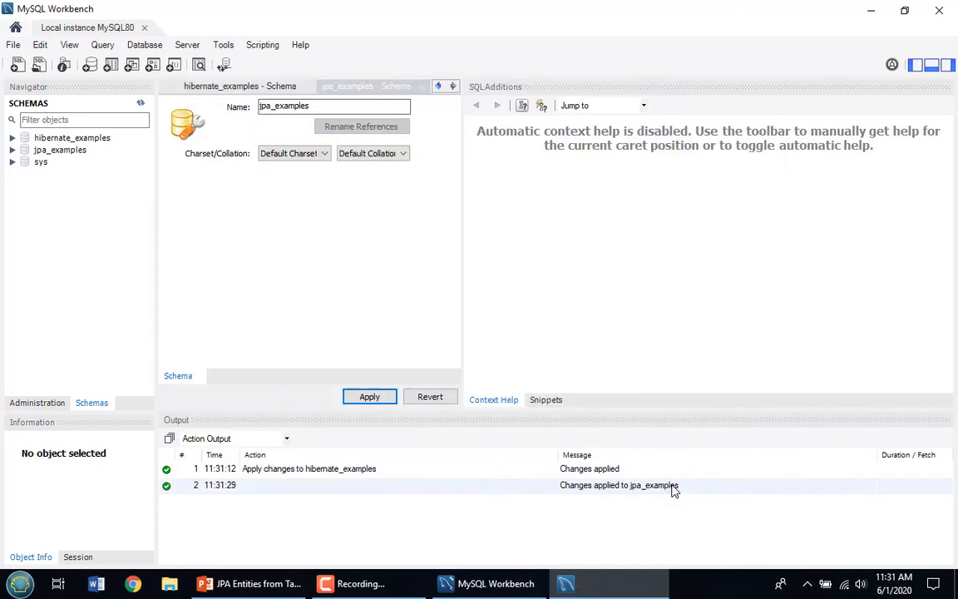
pyautogui.rightClick(57, 185)
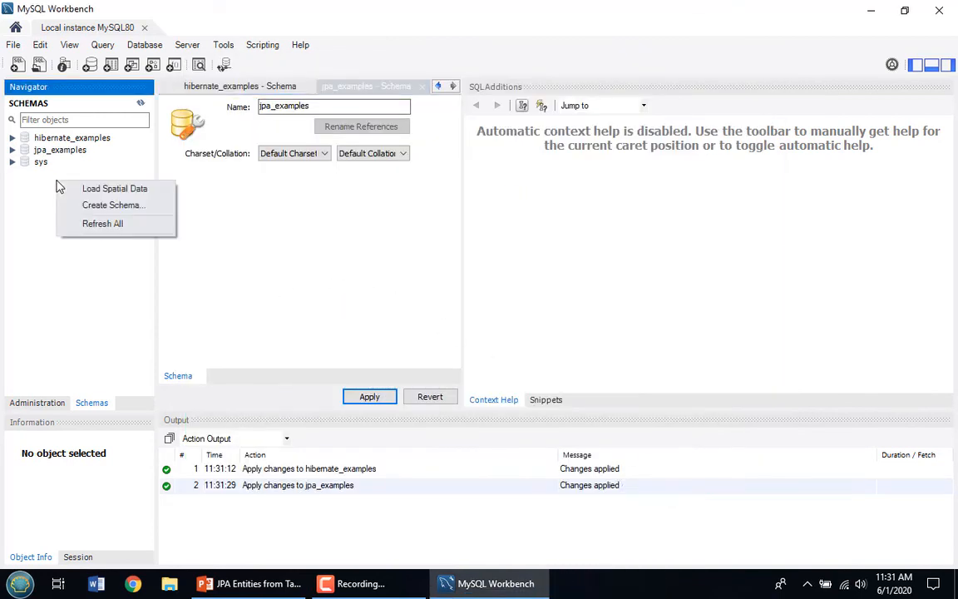
pyautogui.click(101, 222)
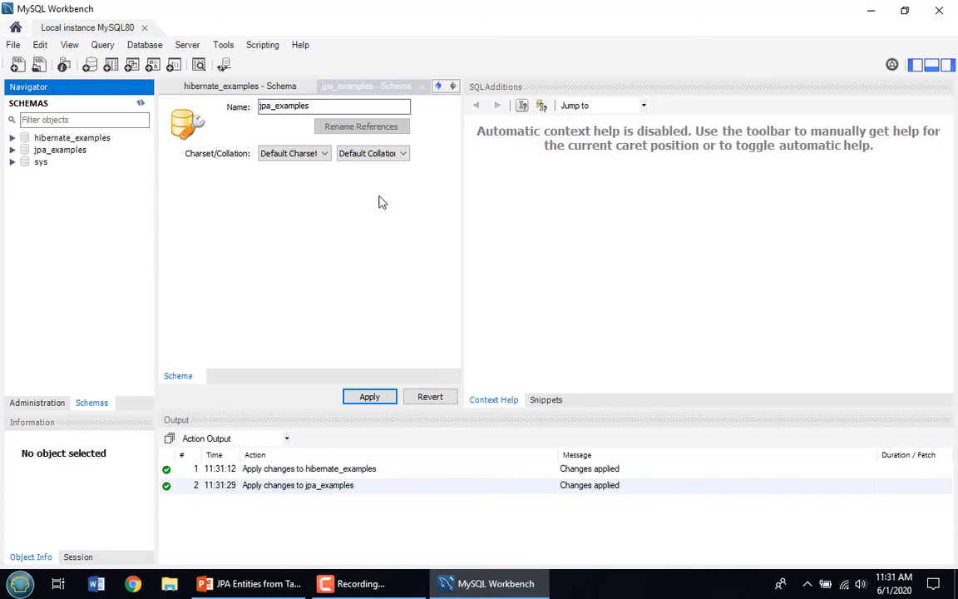
# Create the jdbc_examples schema and apply its CREATE SCHEMA script
pyautogui.rightClick(82, 200)
pyautogui.click(123, 220)
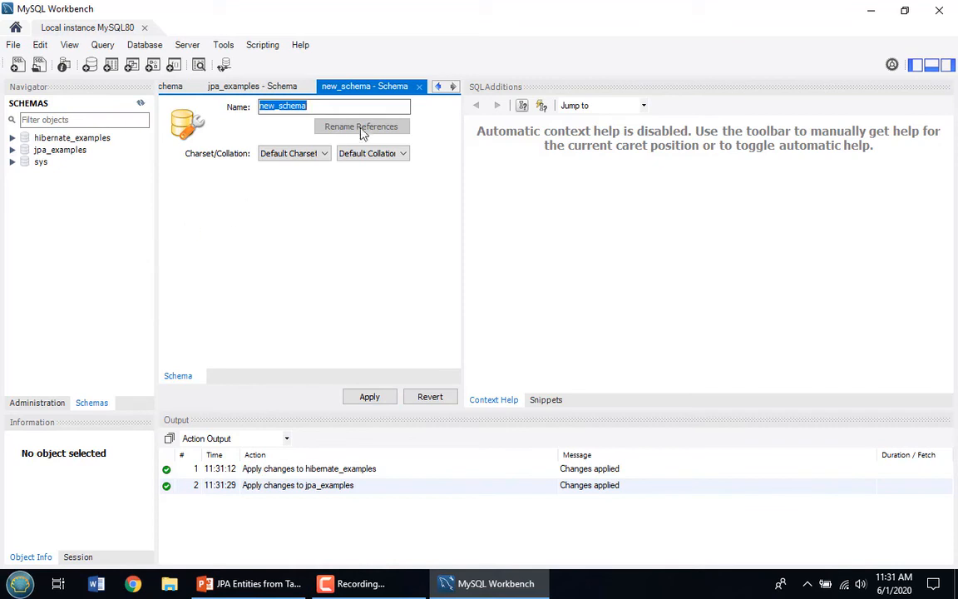
pyautogui.write('jdbc_exa')
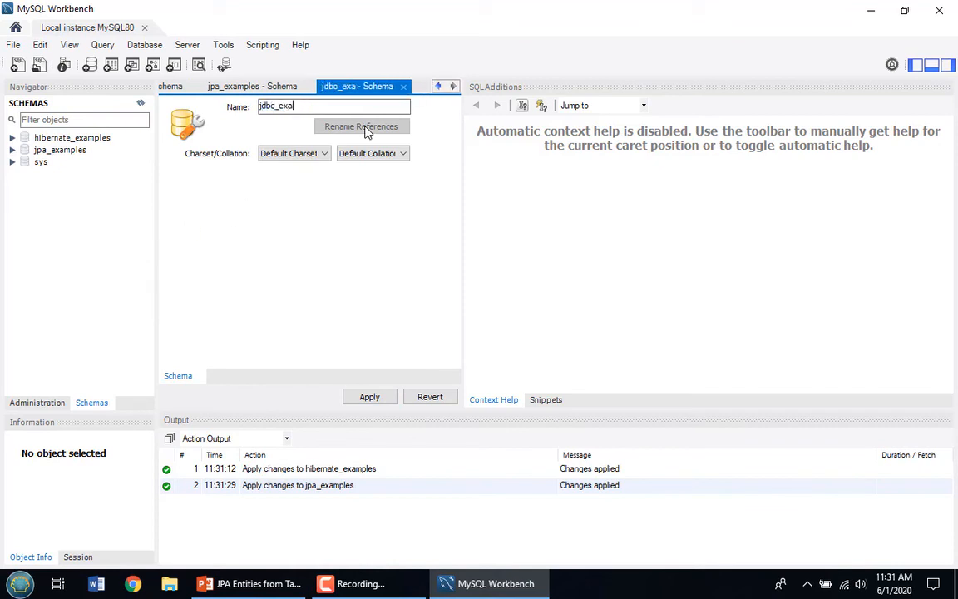
pyautogui.write('mples')
pyautogui.click(369, 396)
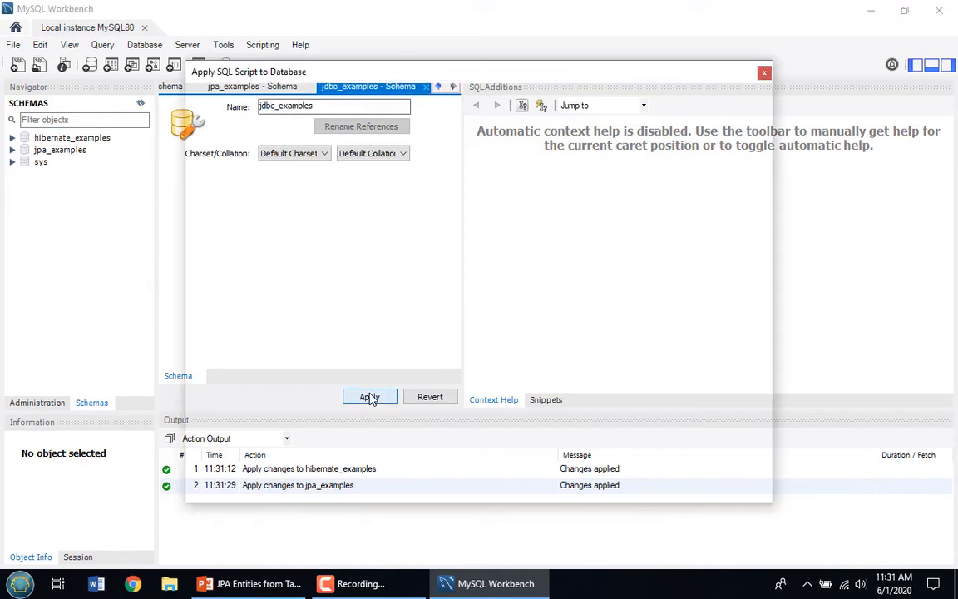
pyautogui.click(684, 487)
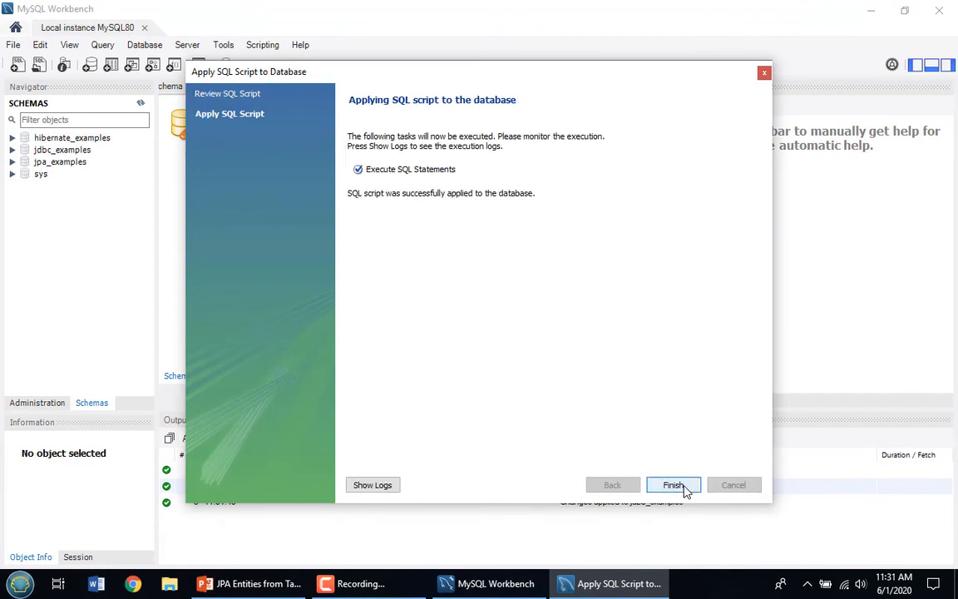
pyautogui.click(674, 486)
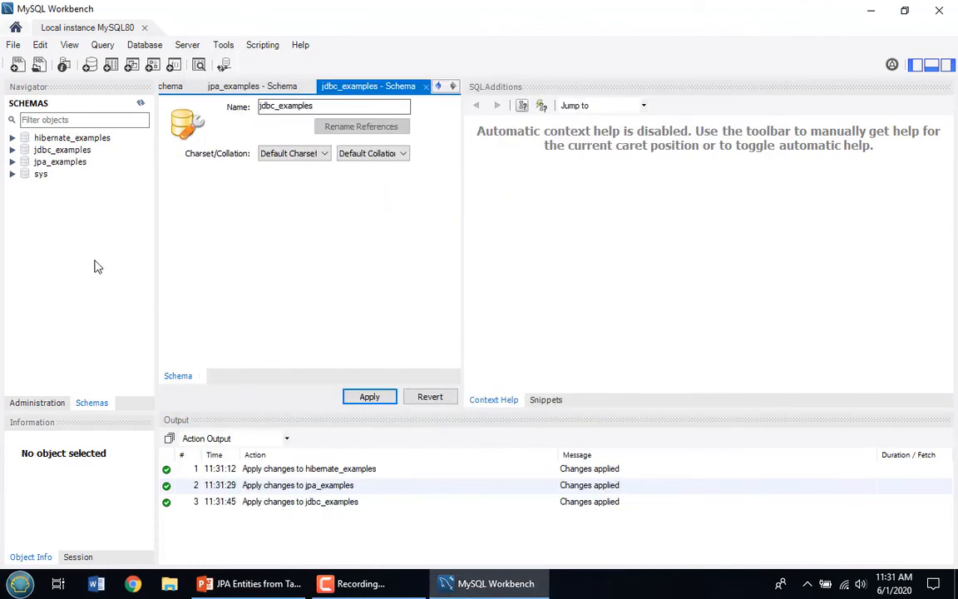
# Expand sys > Tables > sys_config to show its columns, then expand the jpa_examples schema
pyautogui.click(12, 175)
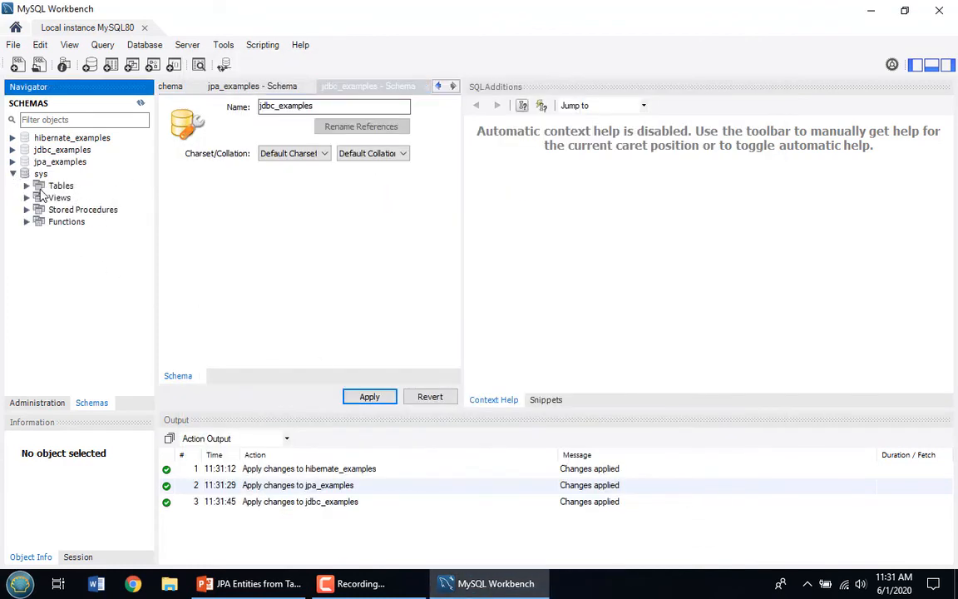
pyautogui.click(26, 187)
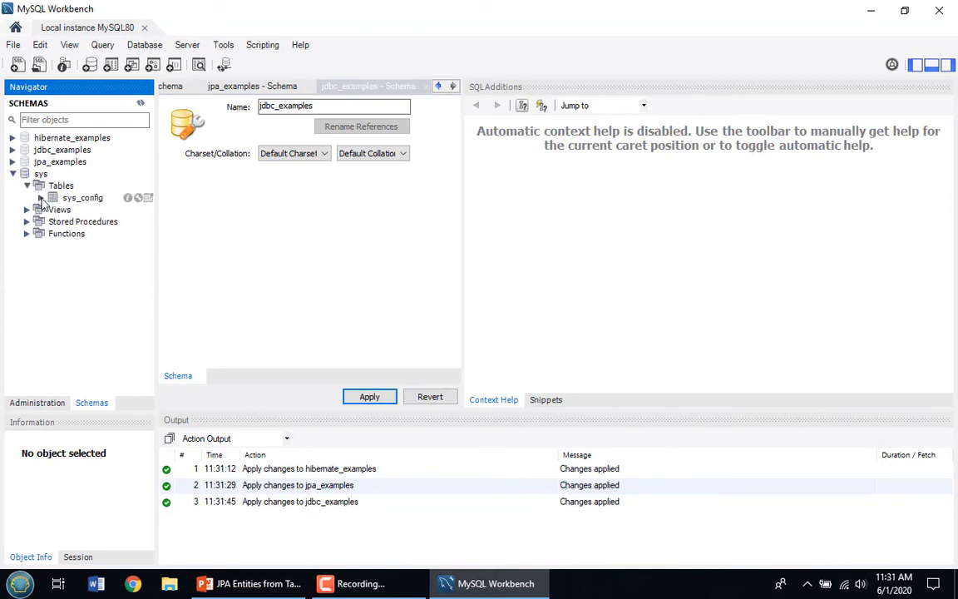
pyautogui.click(40, 198)
pyautogui.click(55, 210)
pyautogui.click(101, 223)
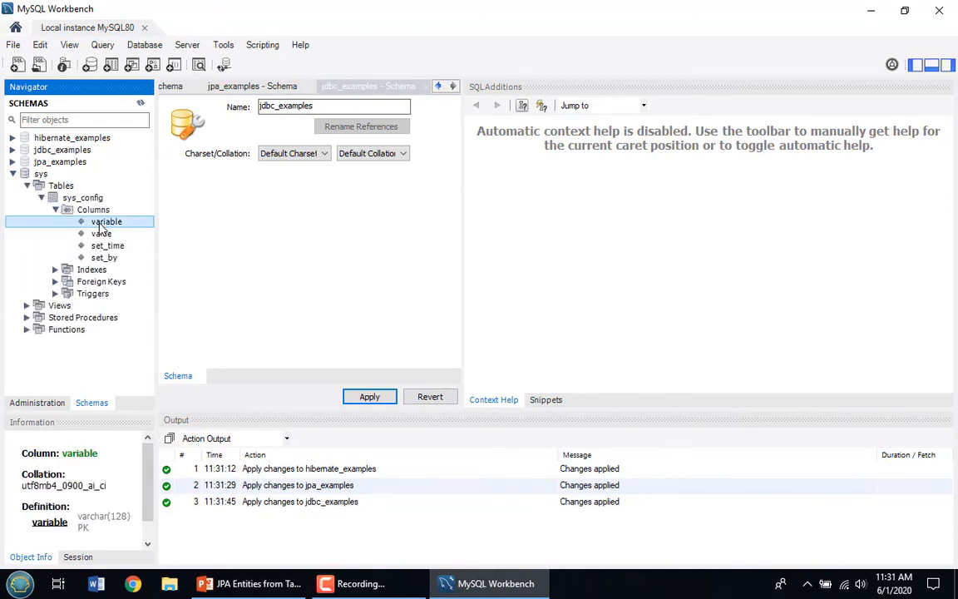
pyautogui.click(87, 198)
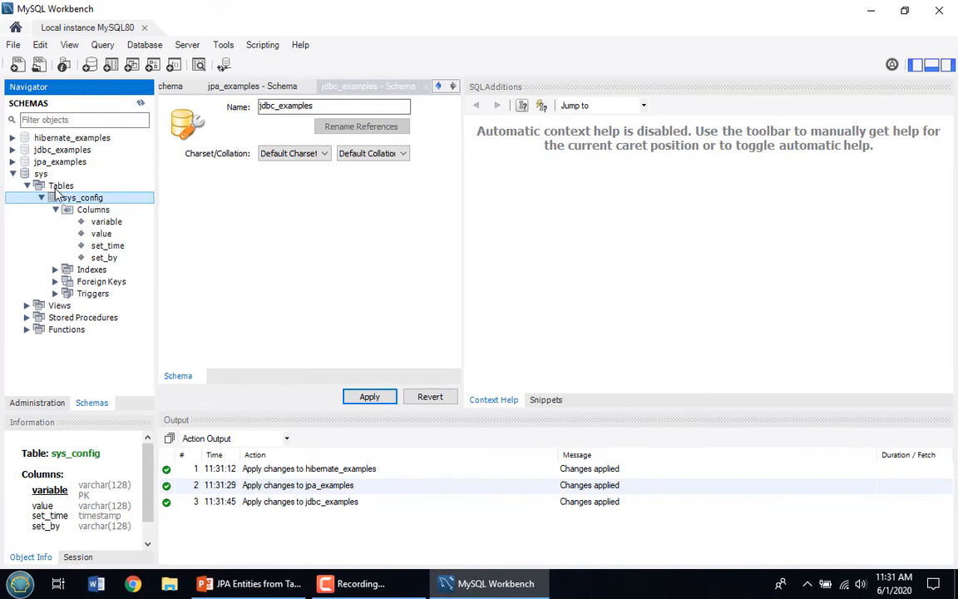
pyautogui.click(13, 161)
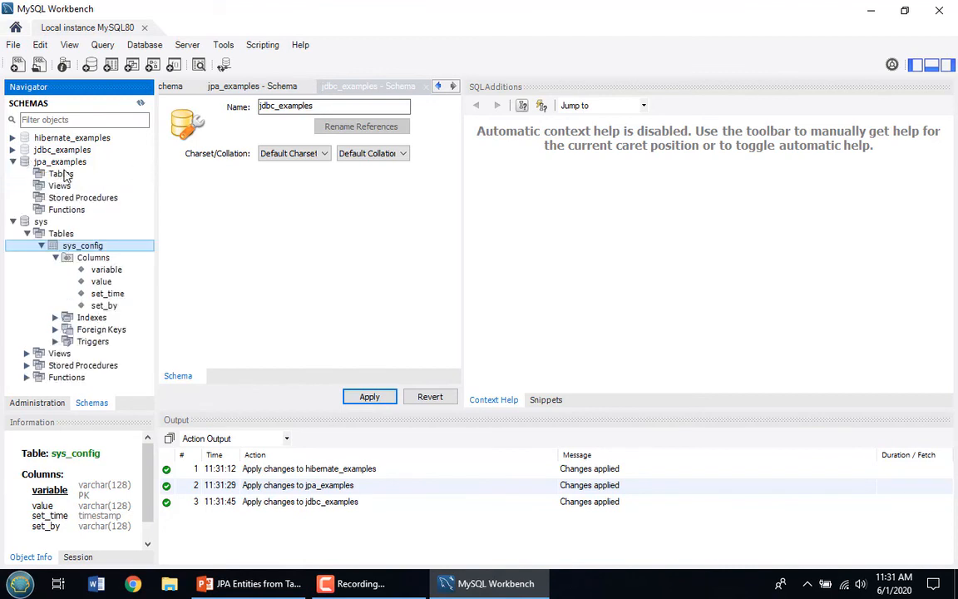